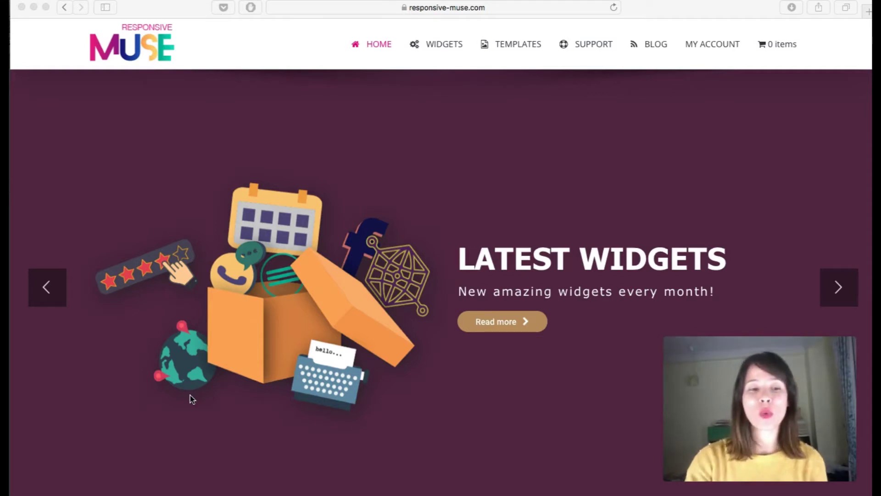
# - Switch to Adobe Muse and open the A-Master page of the coworking site in the design view
pyautogui.click(612, 489)
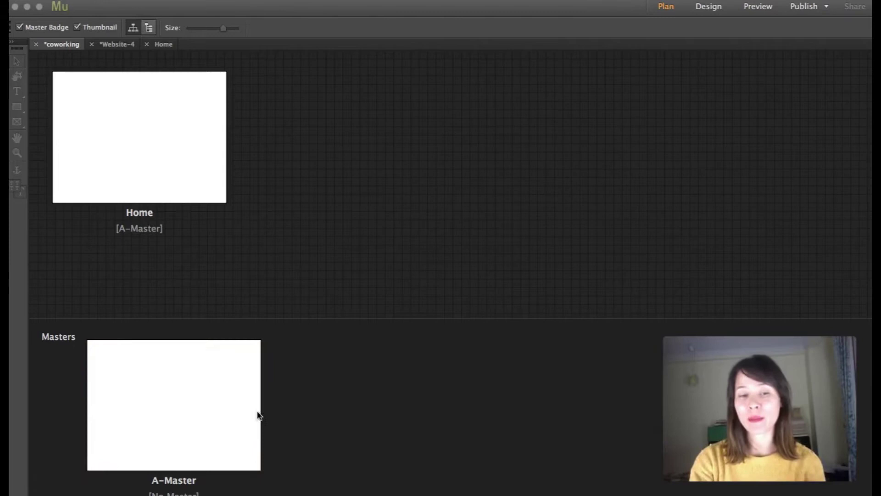
pyautogui.doubleClick(199, 403)
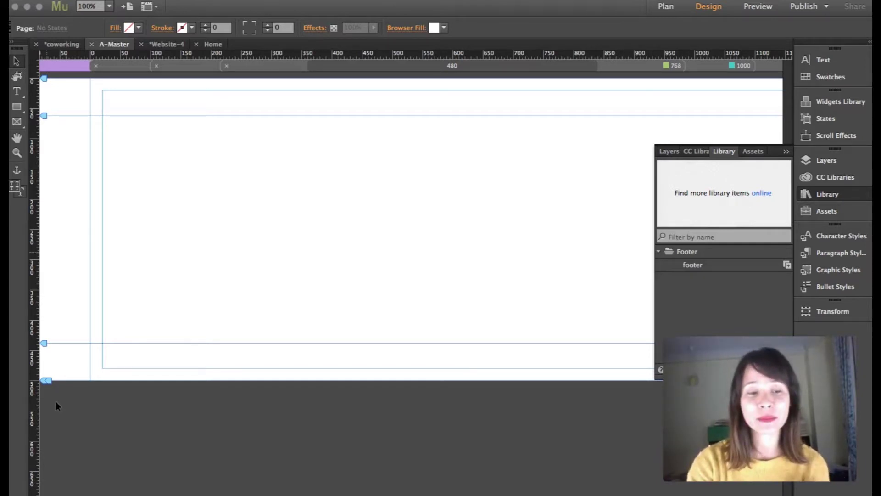
# - Switch to the browser and look through the Responsive Muse home page and its widgets catalogue
pyautogui.click(118, 488)
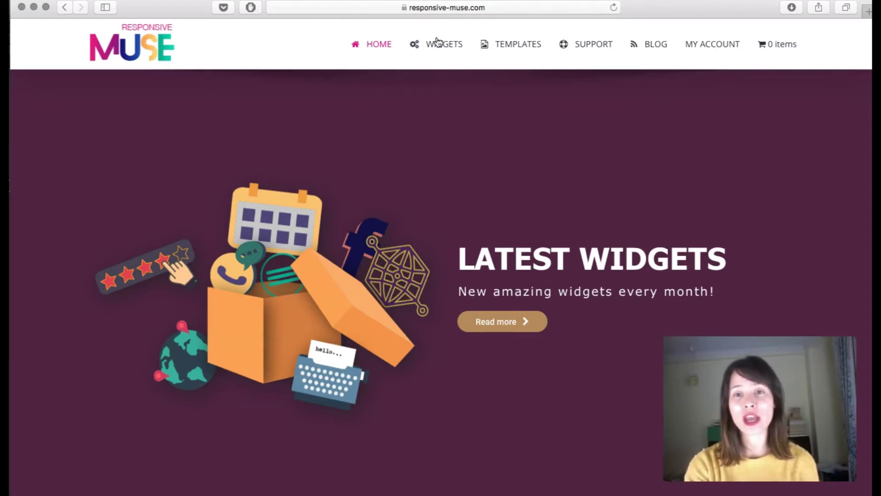
pyautogui.moveTo(712, 46)
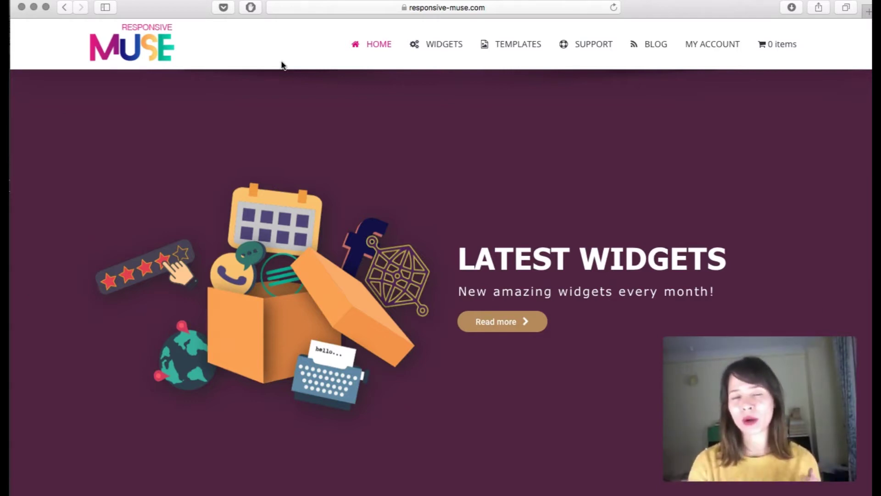
pyautogui.scroll(-20, 282, 64)
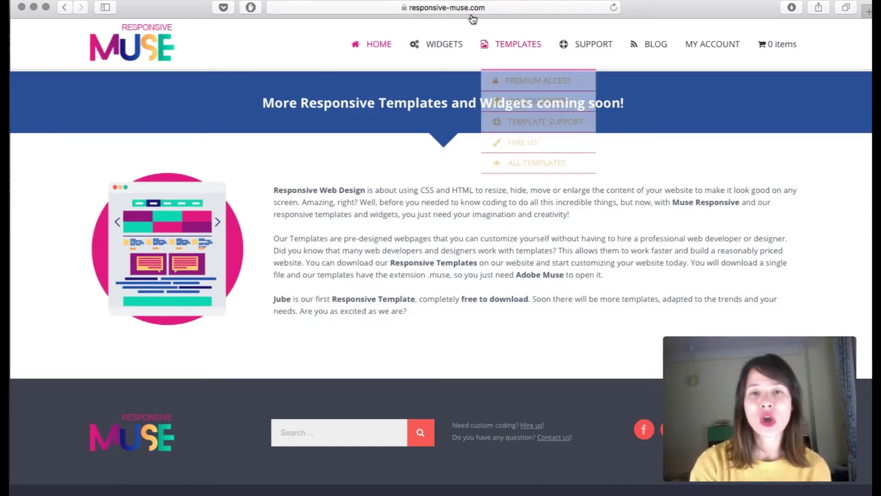
pyautogui.click(449, 46)
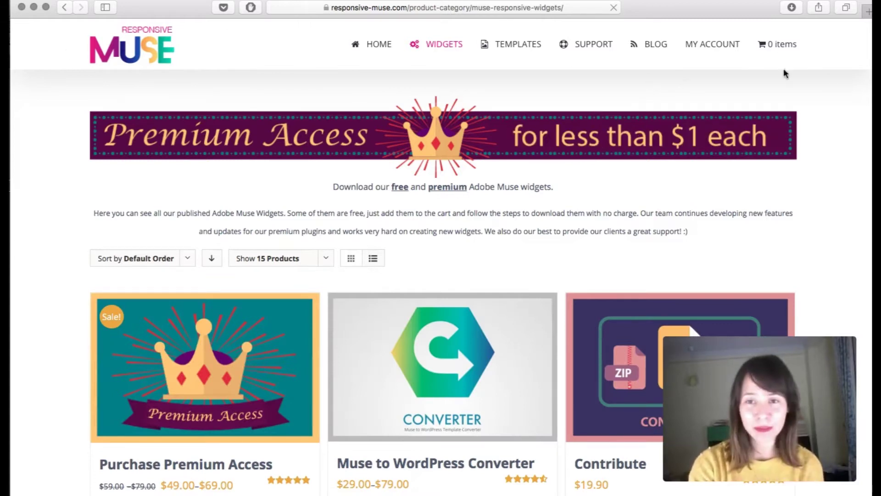
pyautogui.scroll(-1, 61, 109)
pyautogui.scroll(-15, 61, 110)
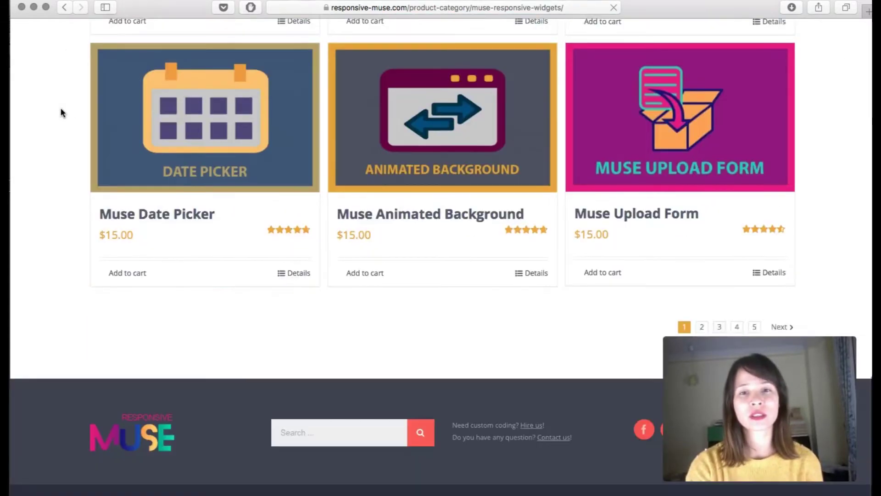
pyautogui.scroll(2, 82, 250)
pyautogui.scroll(-1, 195, 404)
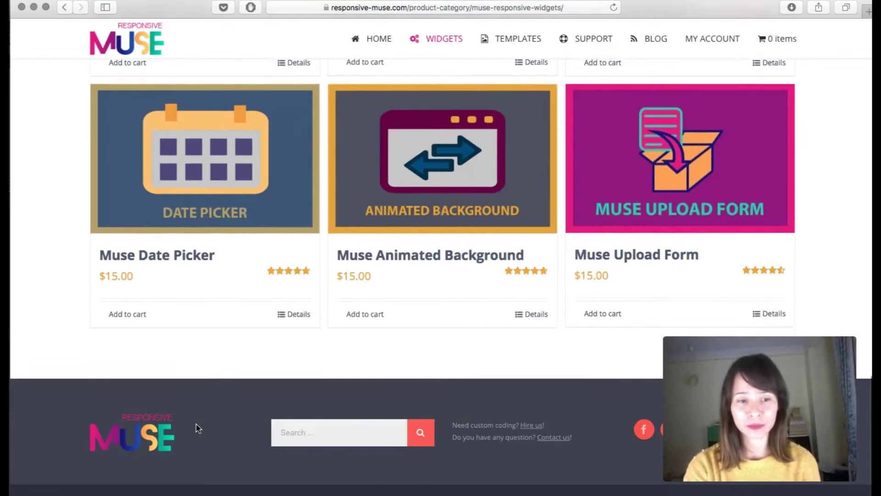
# - Look through the Responsive Muse templates catalogue
pyautogui.click(502, 45)
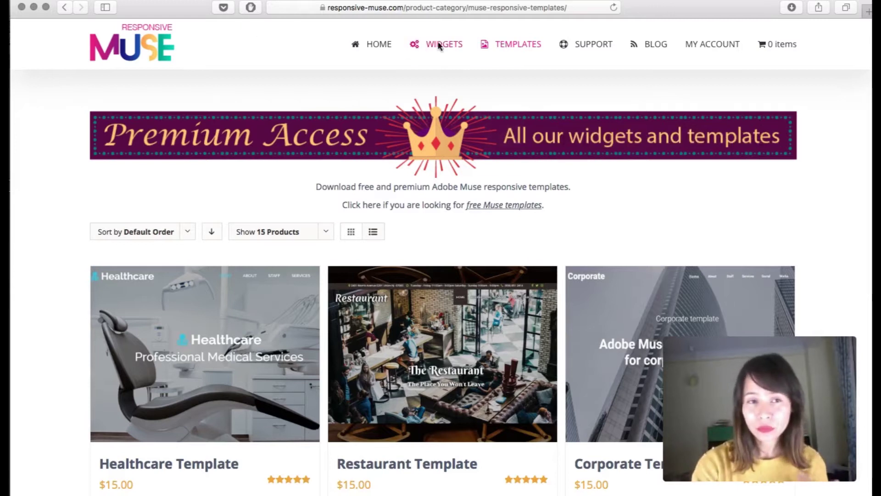
pyautogui.scroll(-20, 832, 47)
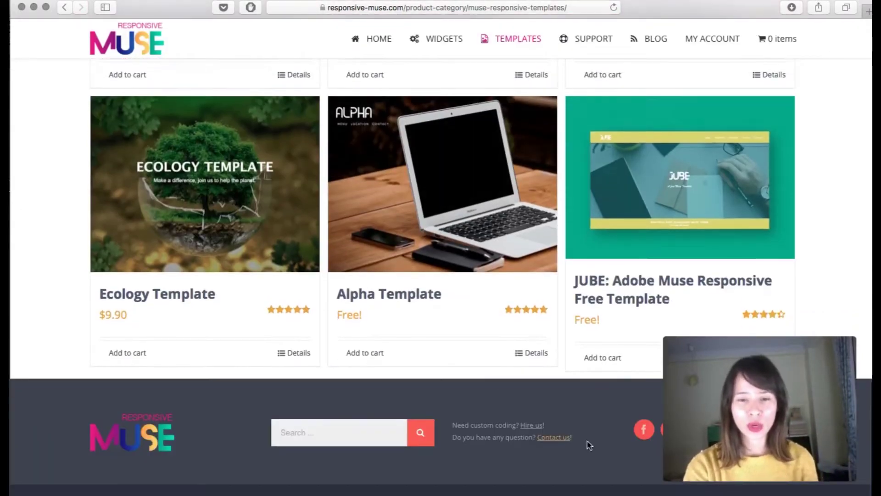
pyautogui.scroll(20, 57, 275)
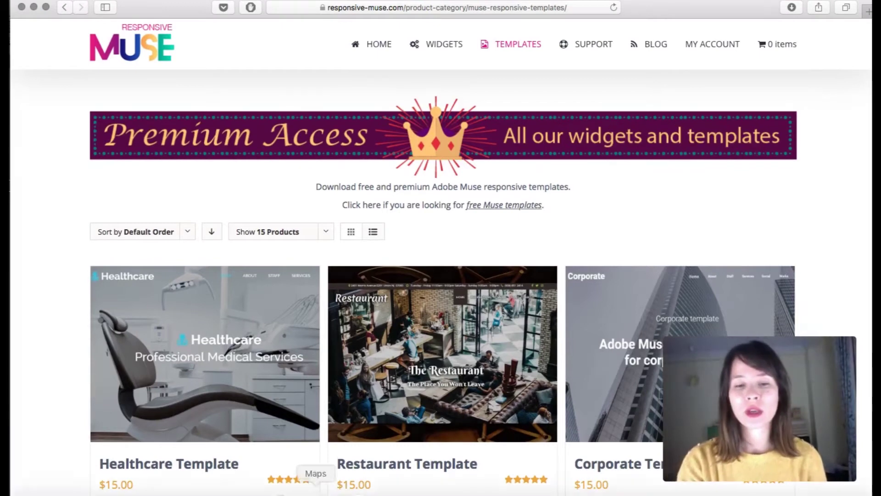
# - Switch to Adobe Muse and open the Home page from the coworking site plan
pyautogui.moveTo(655, 491)
pyautogui.click(611, 490)
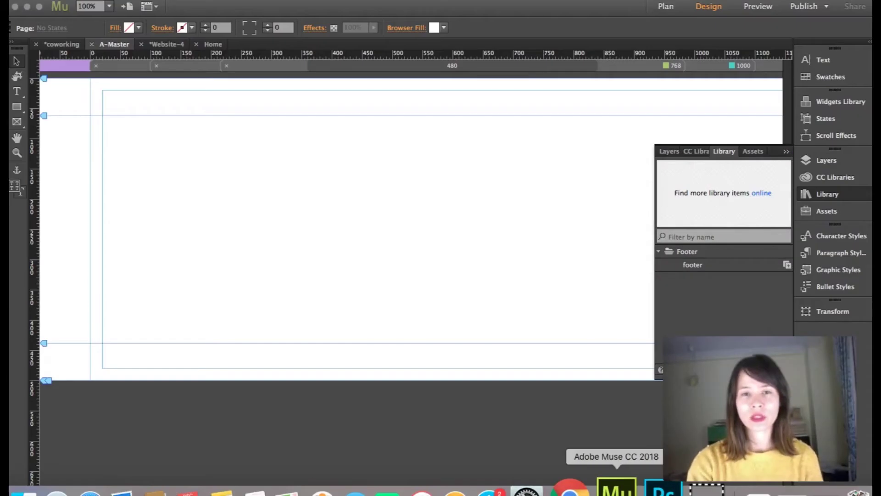
pyautogui.click(63, 45)
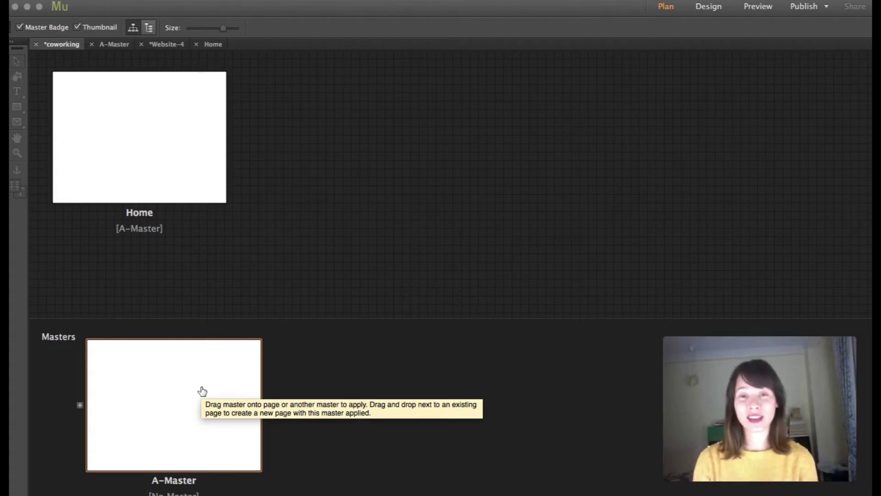
pyautogui.doubleClick(148, 119)
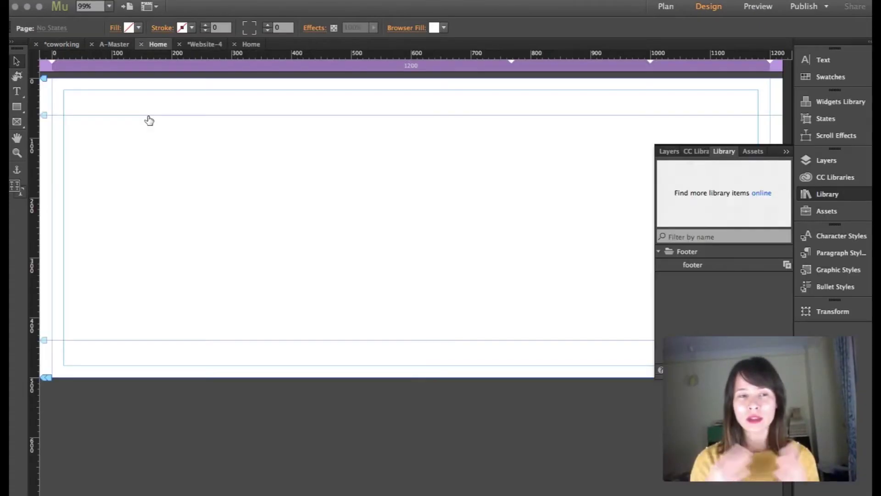
# - Add a fixed-width breakpoint with a width of 1000 to the Home page
pyautogui.click(17, 153)
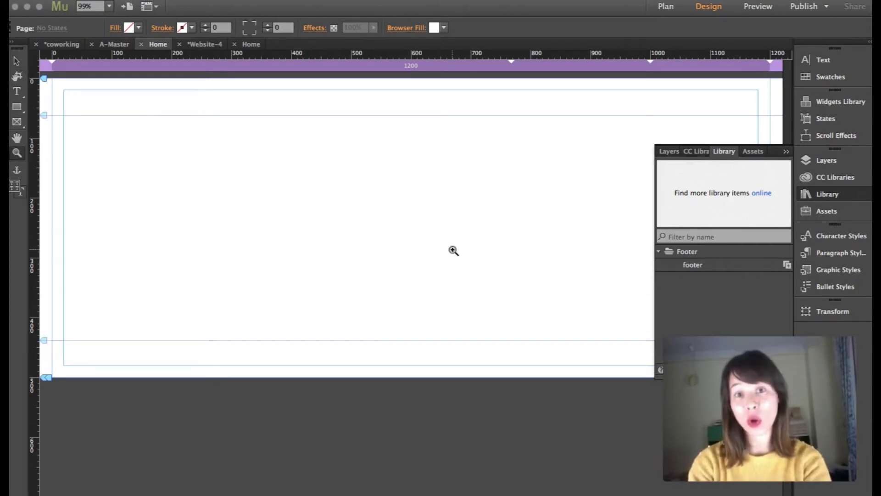
pyautogui.keyDown('alt'); pyautogui.click(452, 250); pyautogui.keyUp('alt')
pyautogui.keyDown('alt'); pyautogui.click(452, 250); pyautogui.keyUp('alt')
pyautogui.click(16, 60)
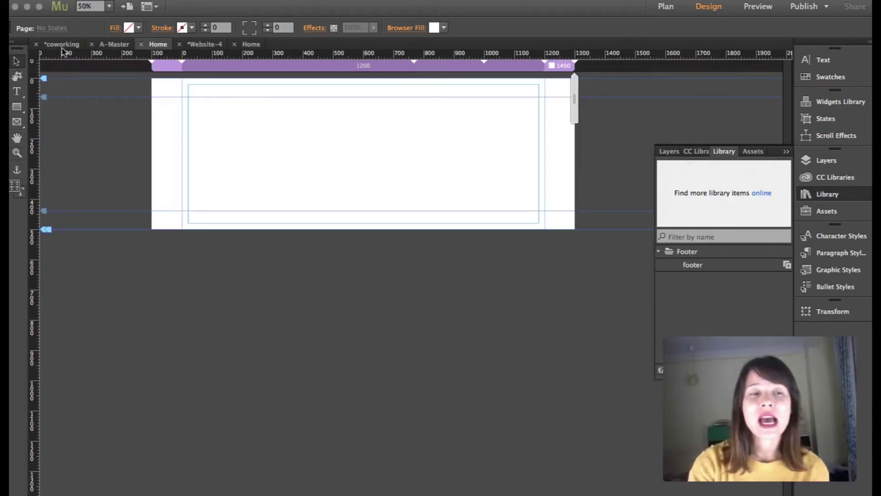
pyautogui.rightClick(532, 69)
pyautogui.click(538, 71)
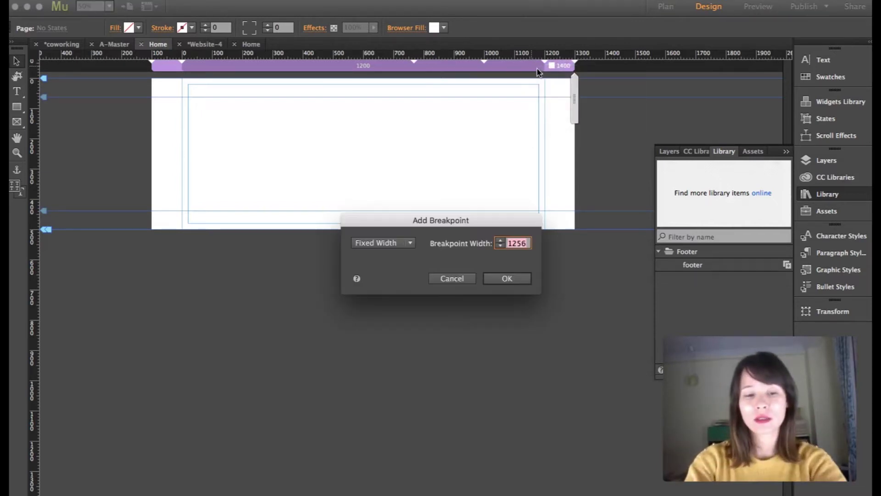
pyautogui.write('1024')
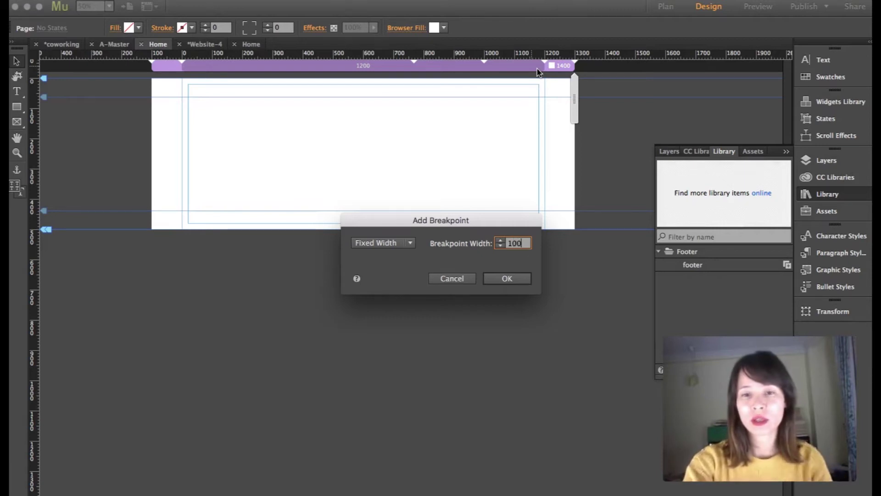
pyautogui.press('Return')
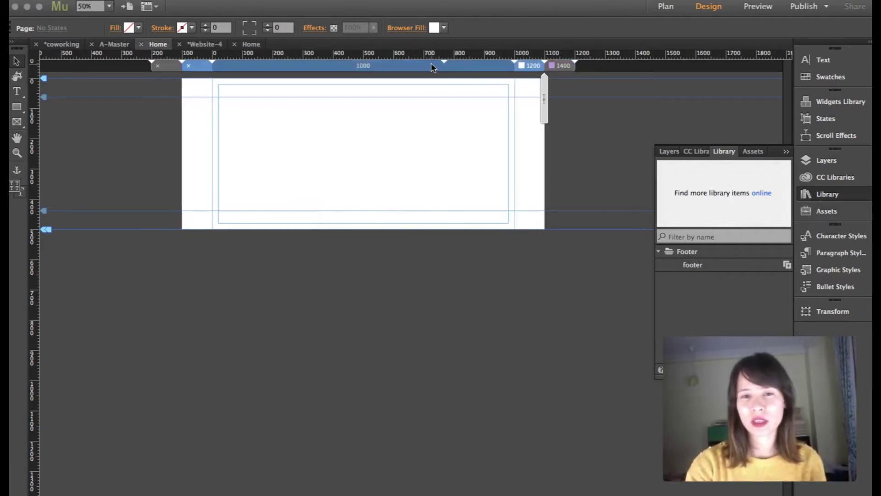
# - Add a fixed-width breakpoint with a width of 768 to the Home page
pyautogui.rightClick(440, 69)
pyautogui.click(477, 70)
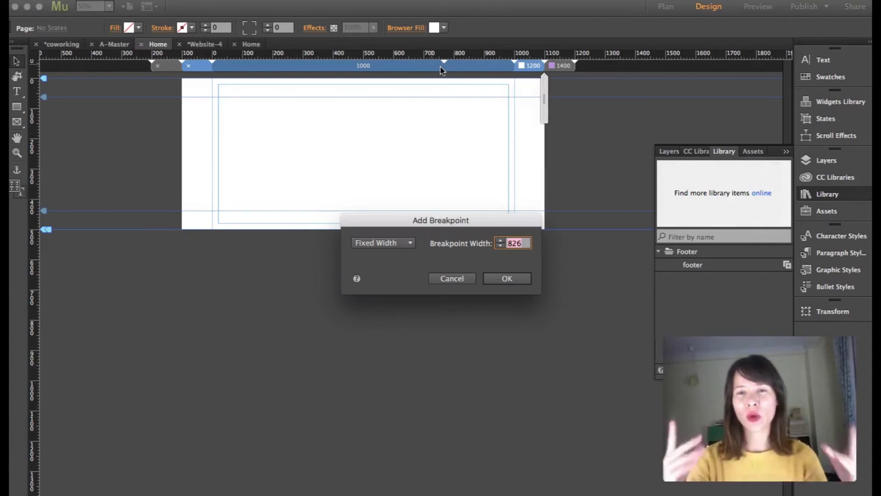
pyautogui.write('768')
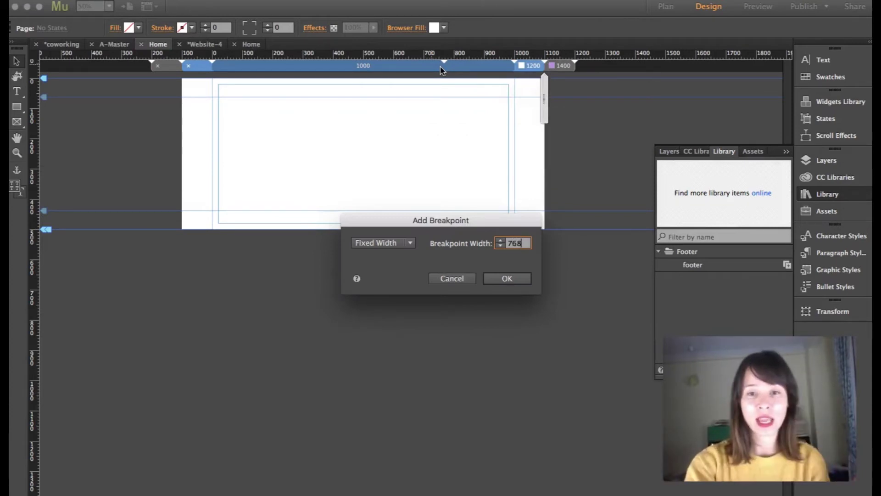
pyautogui.press('Return')
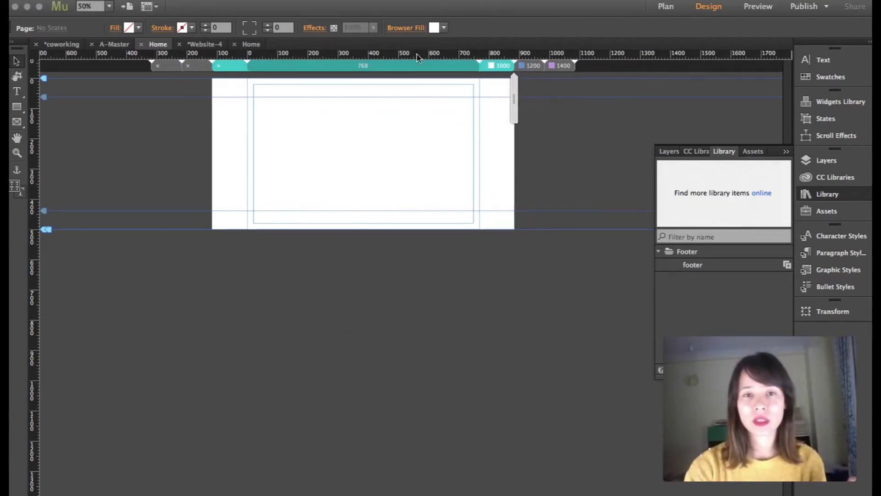
# - Add a fixed-width breakpoint with a width of 480 to the Home page and return to the 1400 breakpoint
pyautogui.rightClick(419, 69)
pyautogui.click(459, 73)
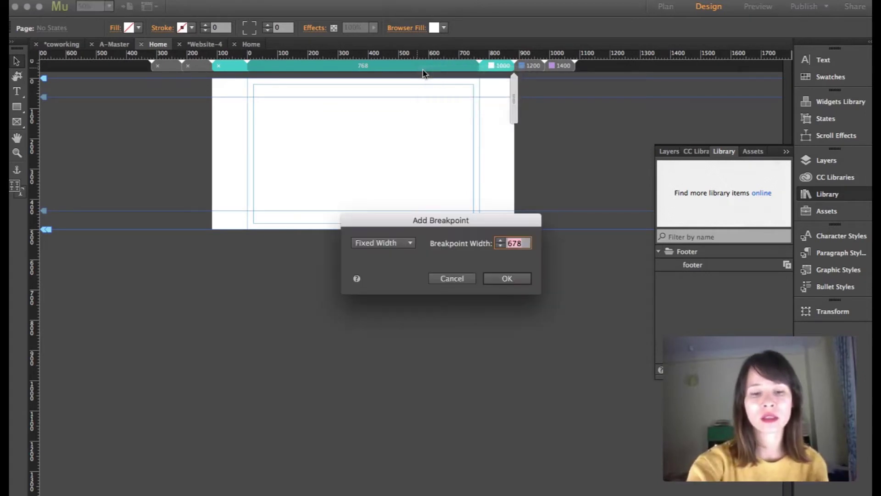
pyautogui.write('480')
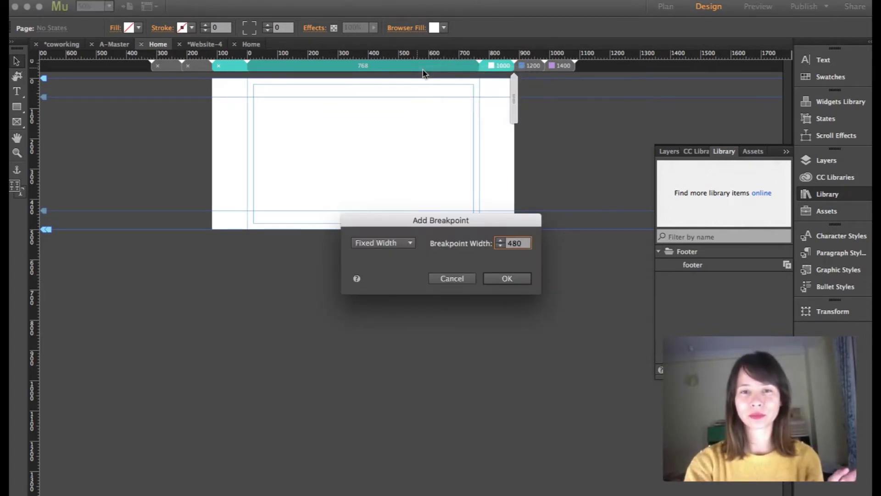
pyautogui.press('Return')
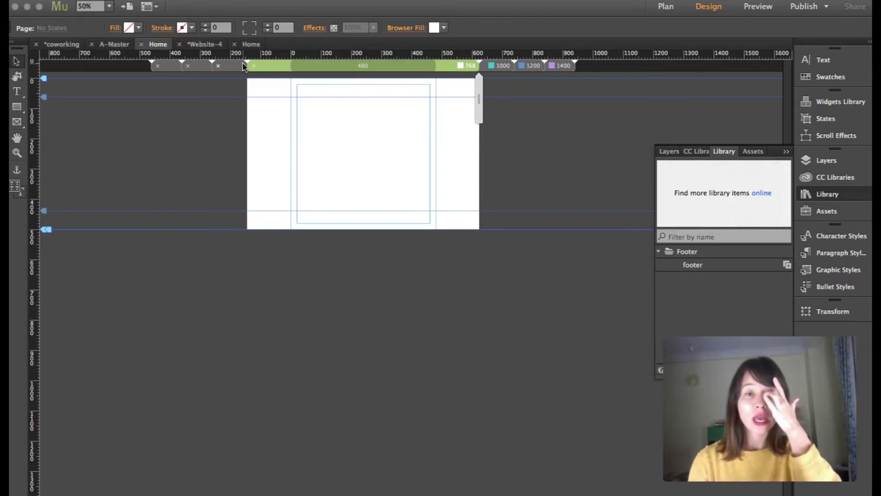
pyautogui.click(561, 66)
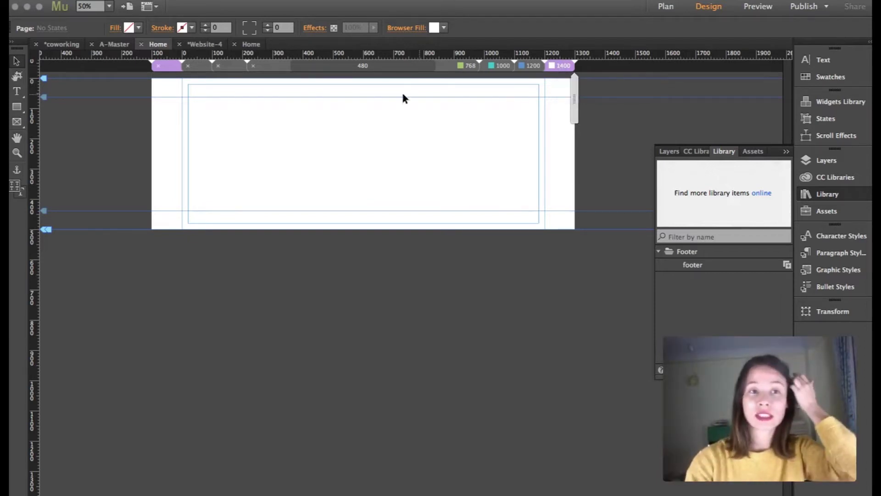
# - Close the Home page's design and duplicate the page in the coworking site plan, keeping the default name
pyautogui.click(58, 48)
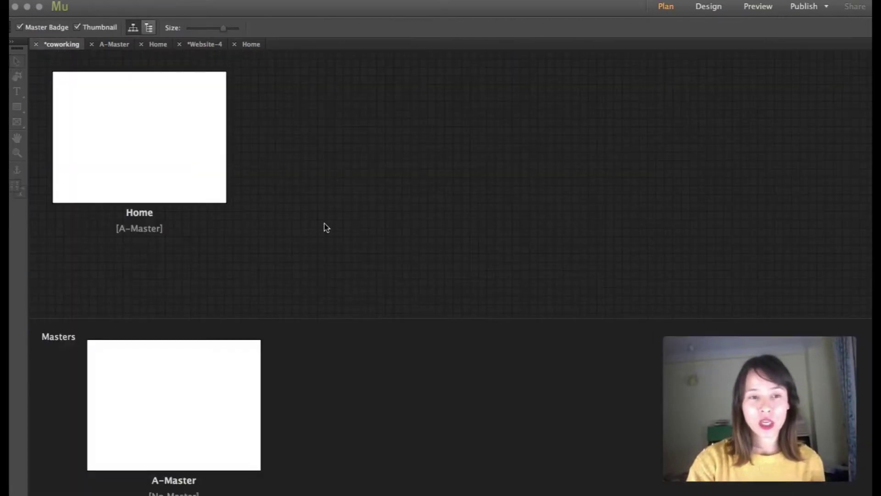
pyautogui.click(142, 45)
pyautogui.moveTo(108, 152)
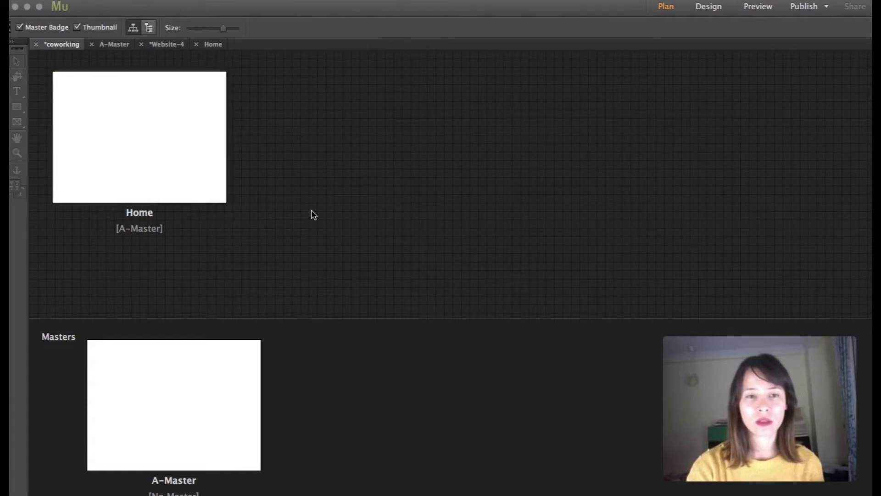
pyautogui.rightClick(205, 175)
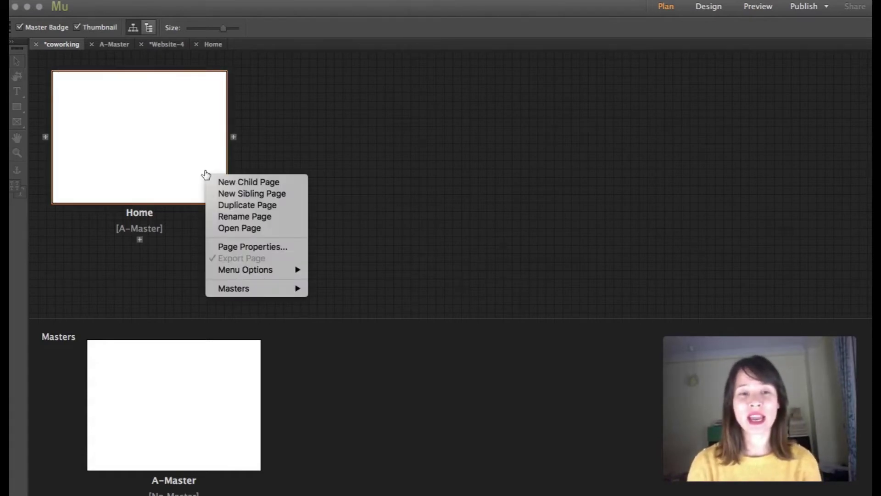
pyautogui.click(243, 205)
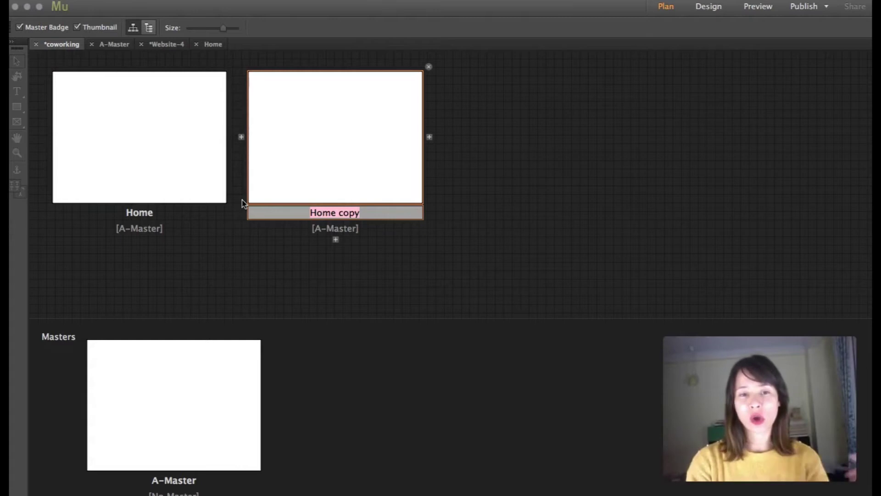
pyautogui.click(401, 156)
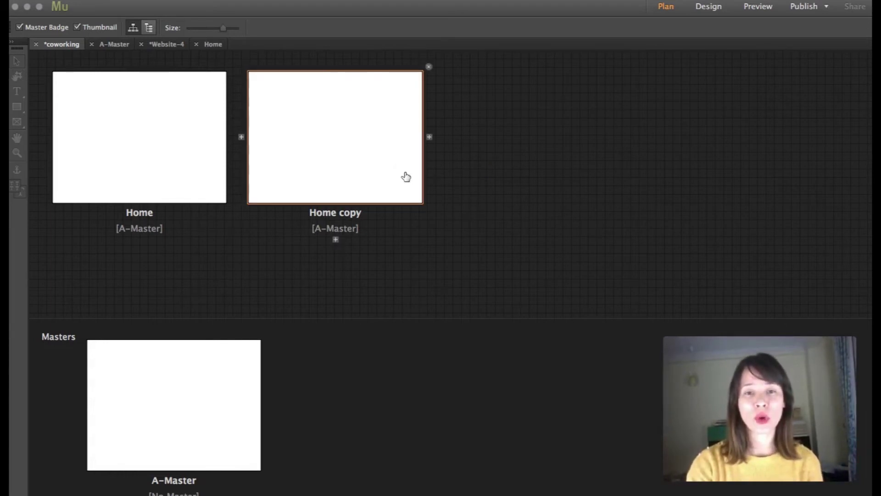
# - Duplicate the copied Home page in the site plan, keeping the default name
pyautogui.rightClick(405, 173)
pyautogui.click(445, 205)
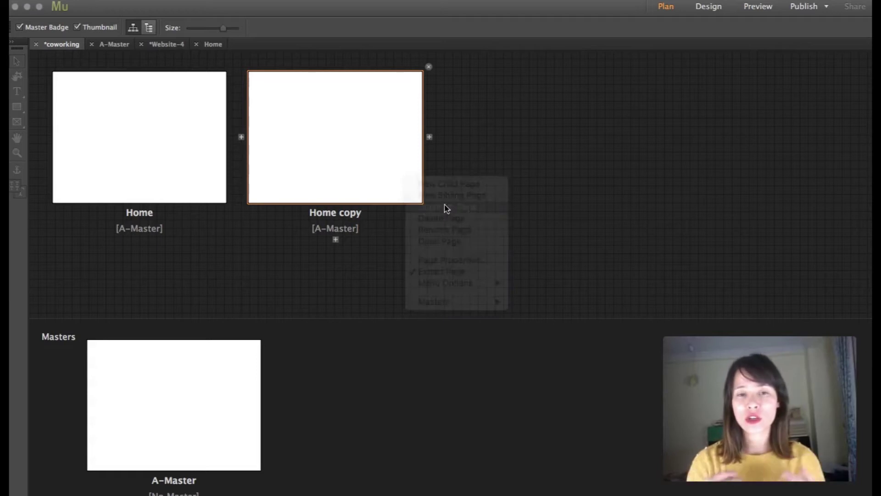
pyautogui.click(285, 244)
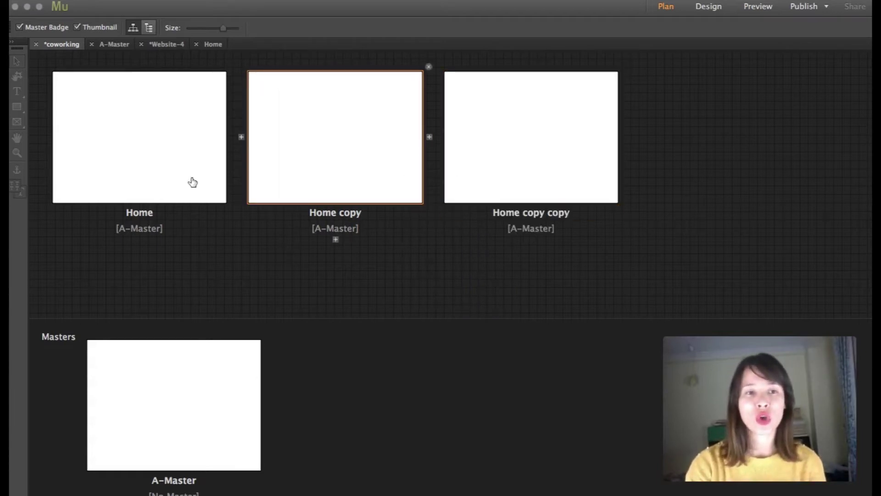
# - Open the Home copy page at 50% zoom to check its breakpoints
pyautogui.doubleClick(356, 112)
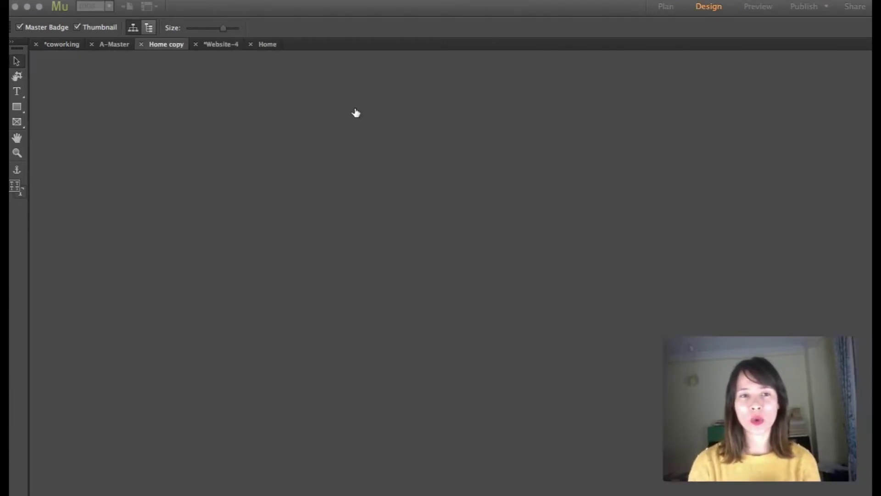
pyautogui.click(17, 153)
pyautogui.keyDown('alt'); pyautogui.click(423, 187); pyautogui.keyUp('alt')
pyautogui.keyDown('alt'); pyautogui.click(424, 187); pyautogui.keyUp('alt')
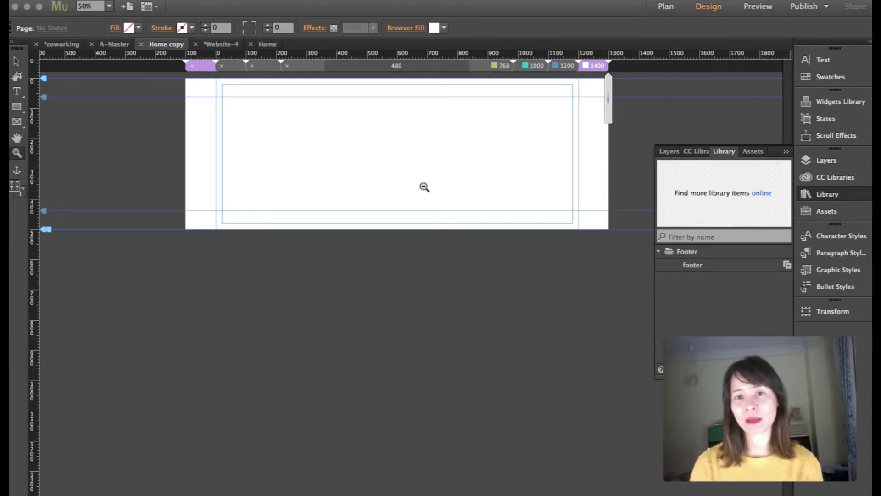
# - Close the Home copy page, return to the coworking site plan, and rename Home copy to About us
pyautogui.click(115, 44)
pyautogui.click(142, 45)
pyautogui.click(69, 45)
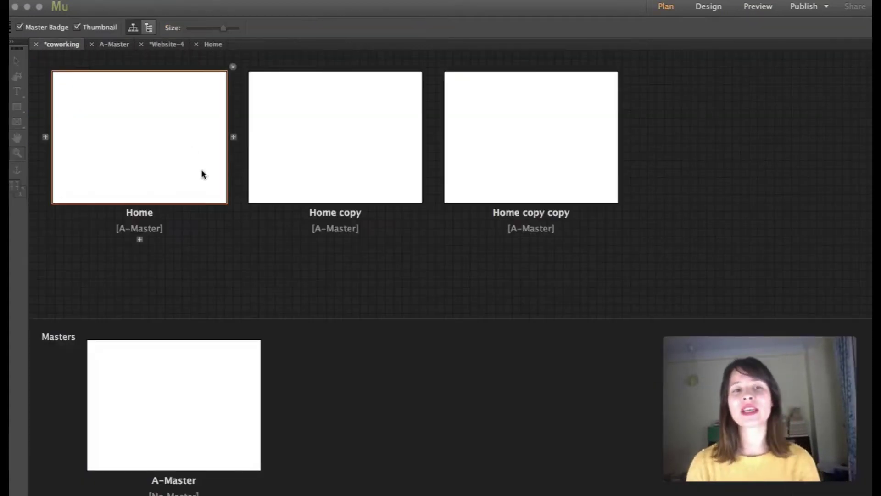
pyautogui.doubleClick(335, 213)
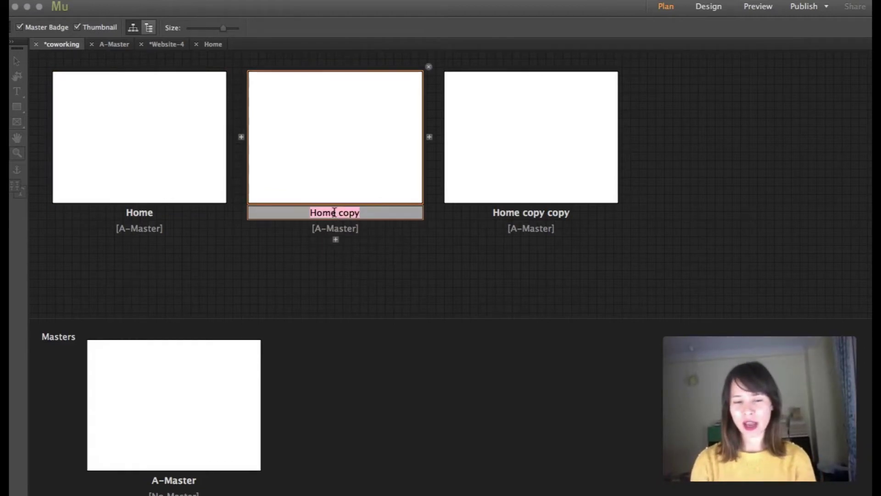
pyautogui.press('BackSpace')
pyautogui.write('About us')
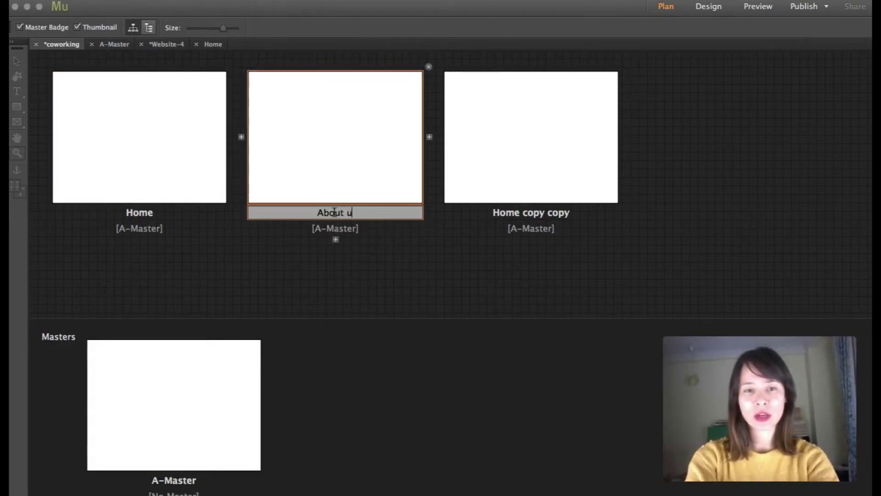
# - Rename the Home copy copy page to Contact in the site plan
pyautogui.doubleClick(541, 213)
pyautogui.write('Contat')
pyautogui.press('BackSpace')
pyautogui.write('ct')
pyautogui.press('Return')
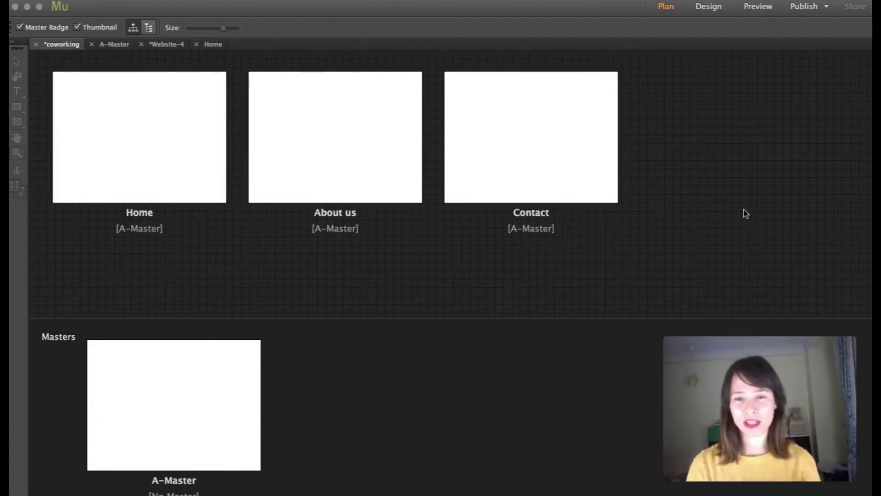
# - Open the A-Master page at 50% zoom and lower its header guide to about 100 px
pyautogui.doubleClick(207, 382)
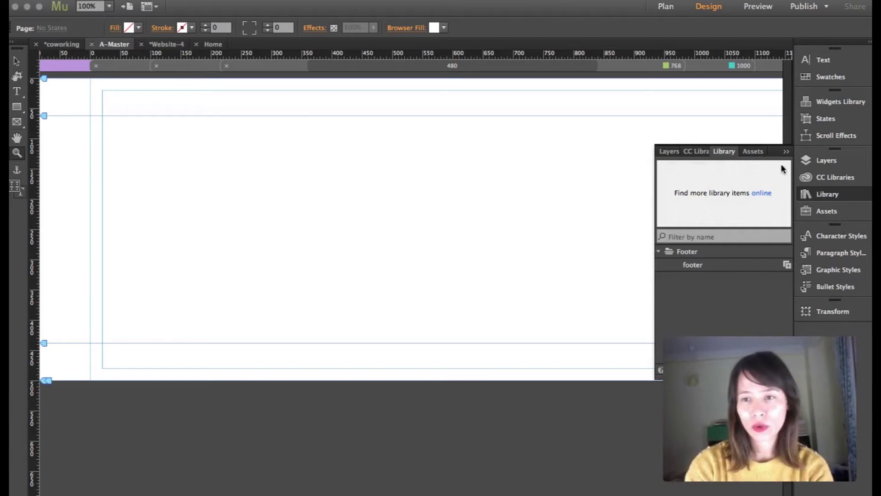
pyautogui.click(785, 152)
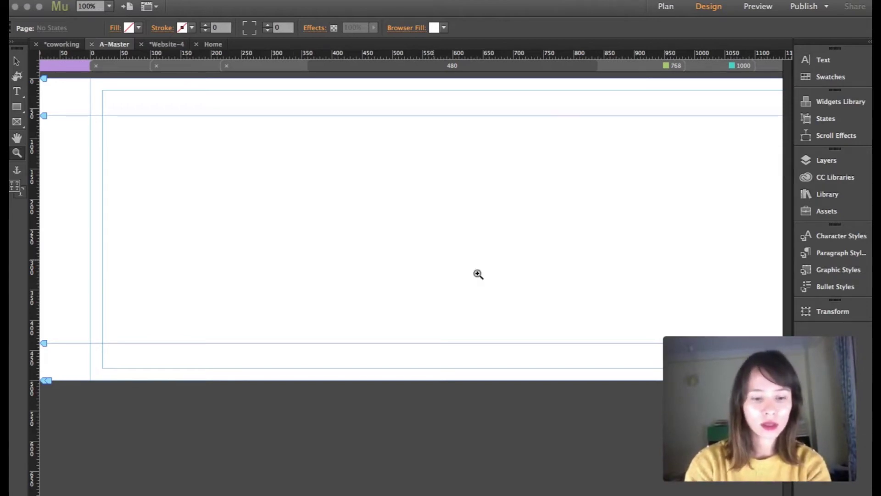
pyautogui.click(478, 274)
pyautogui.click(479, 274)
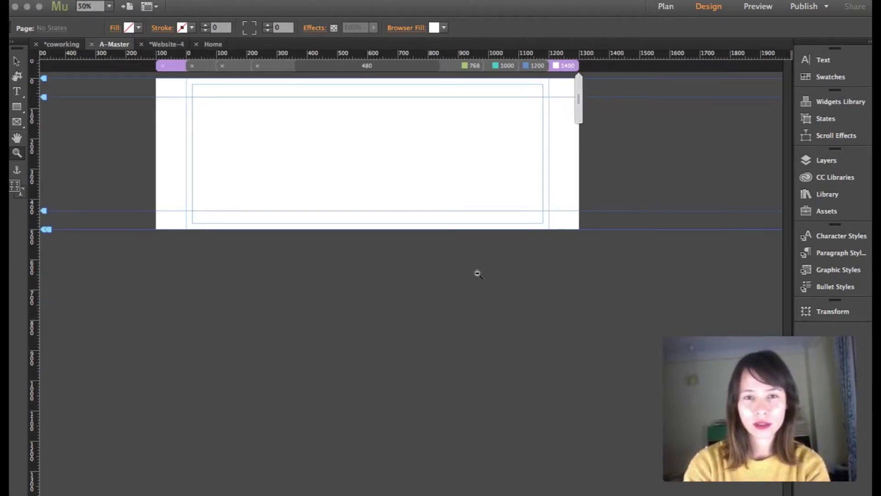
pyautogui.hscroll(-5, 478, 274)
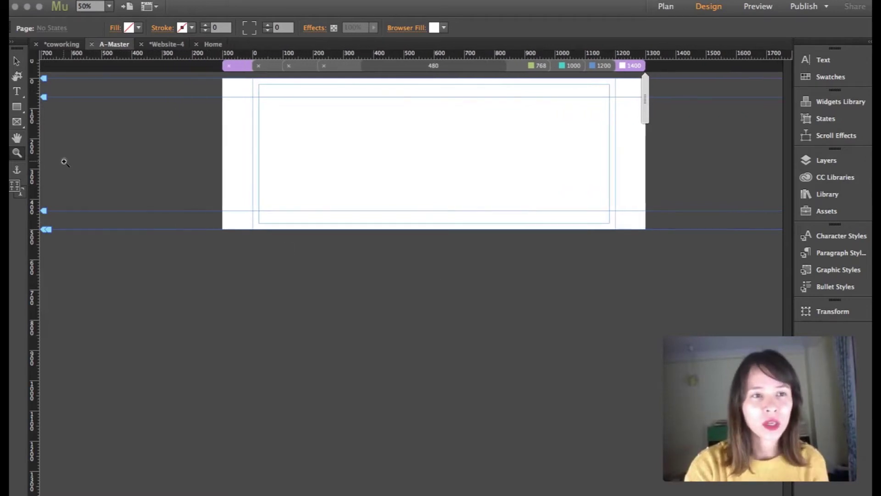
pyautogui.click(19, 61)
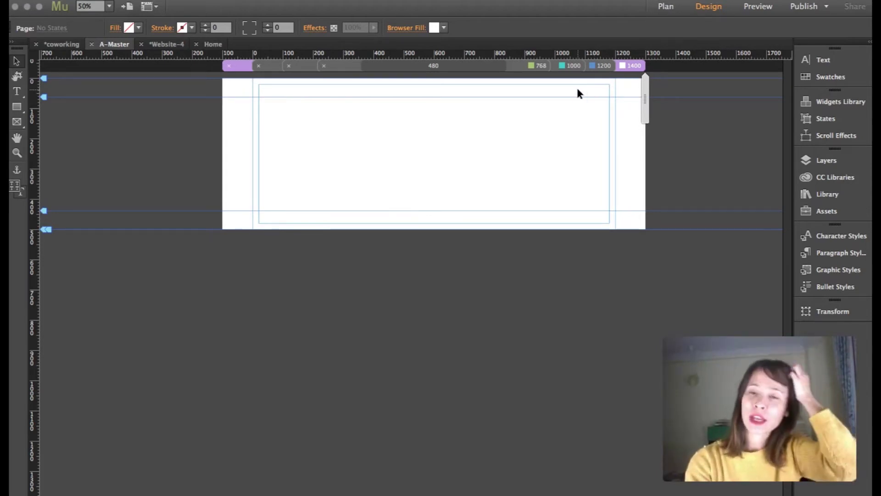
pyautogui.moveTo(44, 97); pyautogui.dragTo(46, 103)
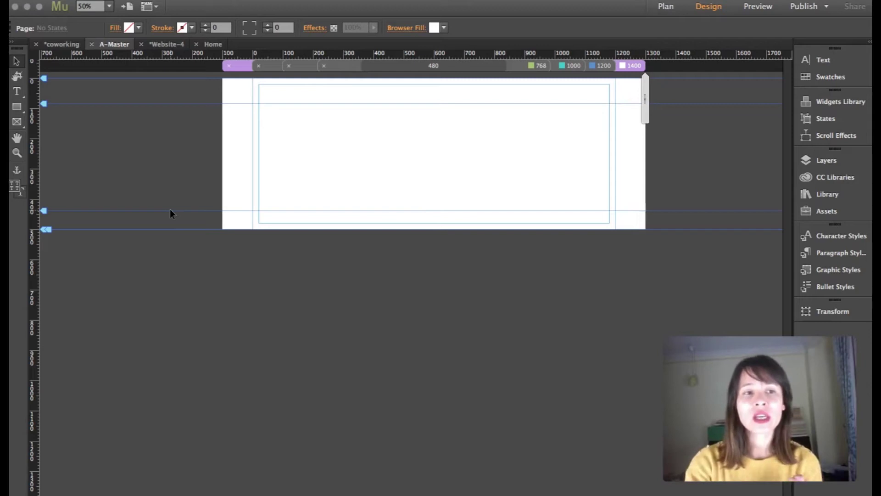
pyautogui.moveTo(44, 104)
pyautogui.mouseDown()
pyautogui.moveTo(42, 117)
pyautogui.moveTo(42, 108)
pyautogui.mouseUp()
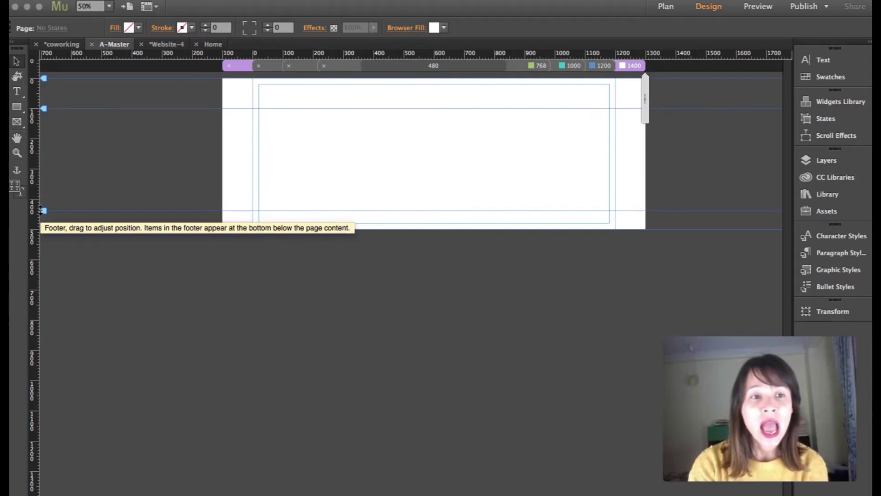
# - Extend the bottom of the A-Master page to about 730 px and raise the footer guide to about 400 px
pyautogui.moveTo(44, 231); pyautogui.dragTo(40, 300)
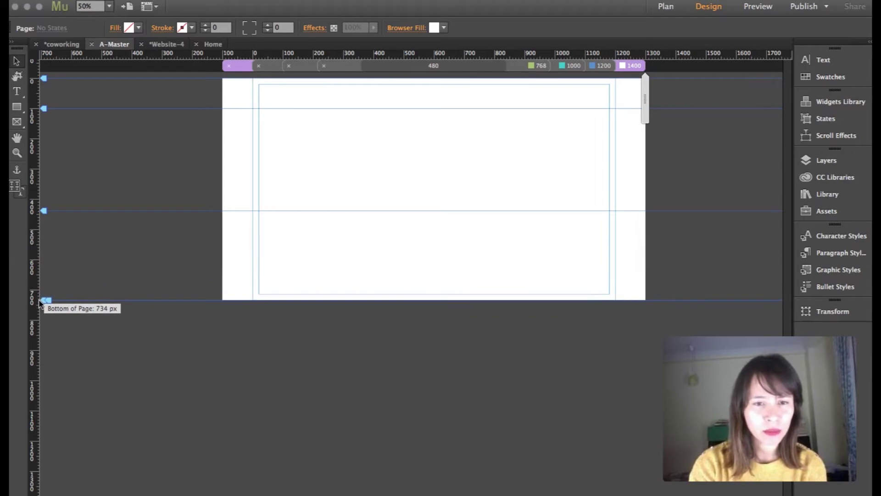
pyautogui.moveTo(39, 299); pyautogui.dragTo(40, 300)
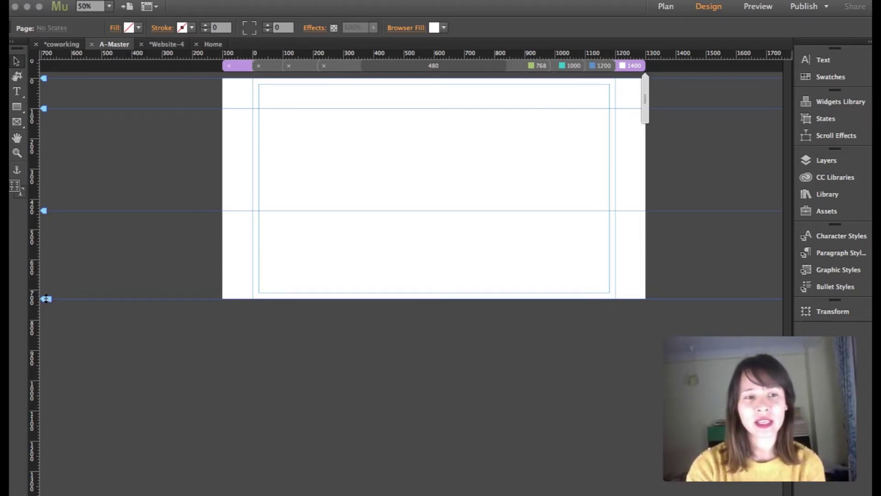
pyautogui.moveTo(44, 211); pyautogui.dragTo(45, 200)
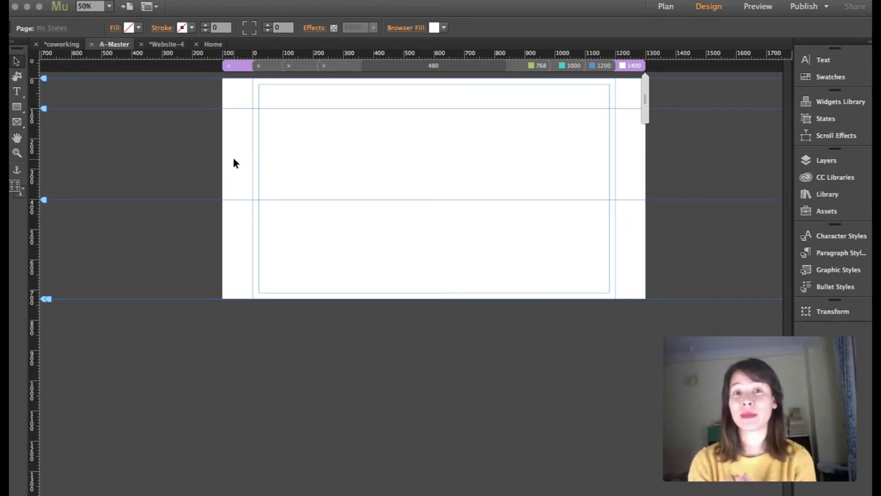
# - Add a text frame reading Coworking below the header guide at about X 158, Y 196
pyautogui.click(18, 90)
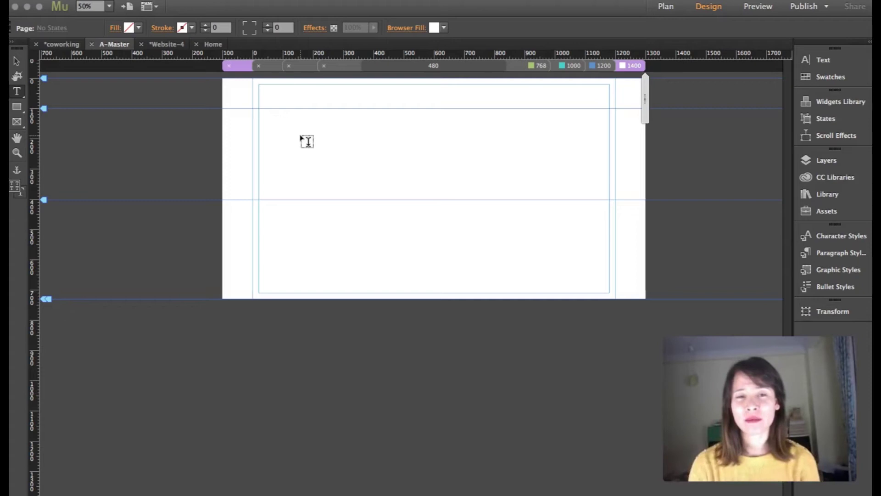
pyautogui.moveTo(300, 137); pyautogui.dragTo(411, 168)
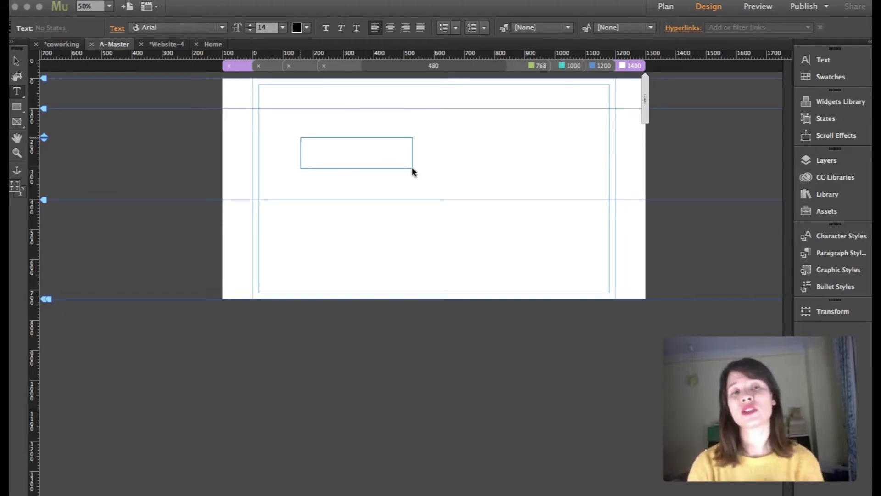
pyautogui.write('Coworking')
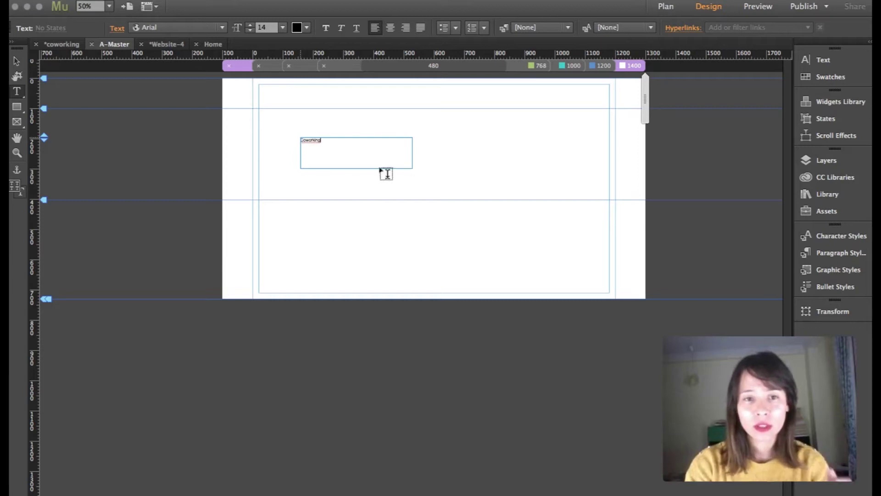
# - Format the Coworking text in EloquentJFPro at size 36
pyautogui.moveTo(336, 139); pyautogui.dragTo(258, 134)
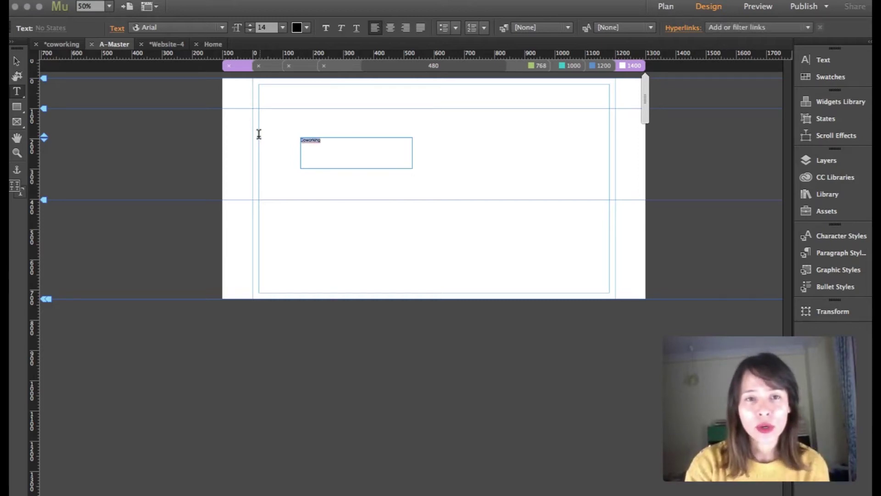
pyautogui.click(222, 28)
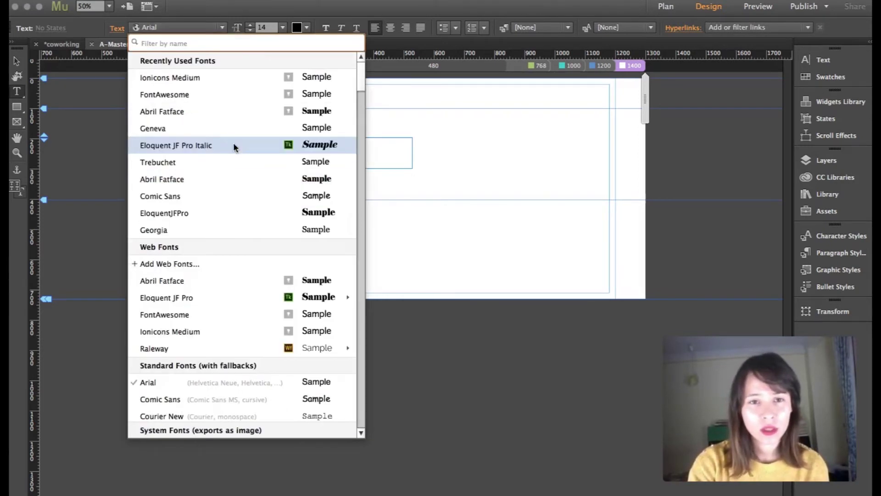
pyautogui.click(243, 213)
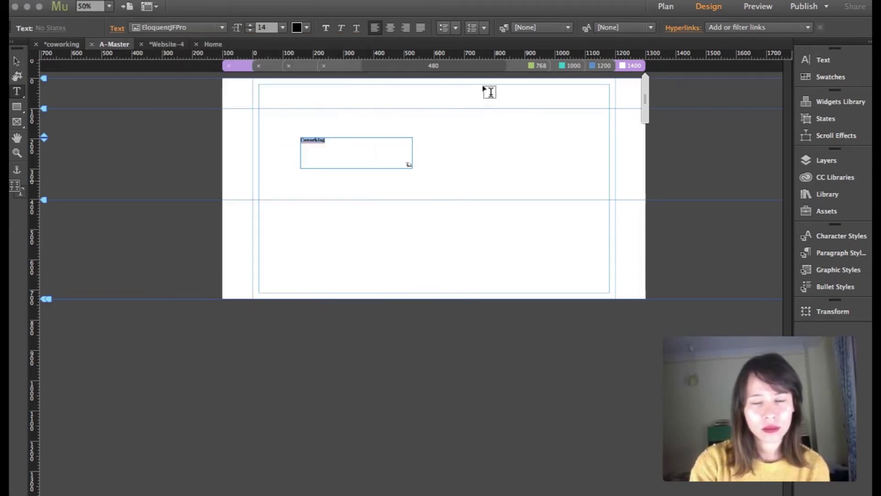
pyautogui.click(282, 28)
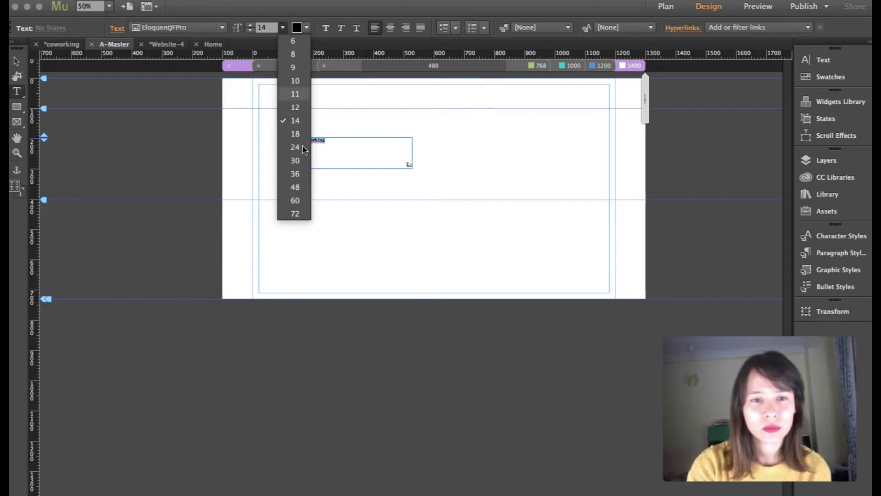
pyautogui.click(301, 195)
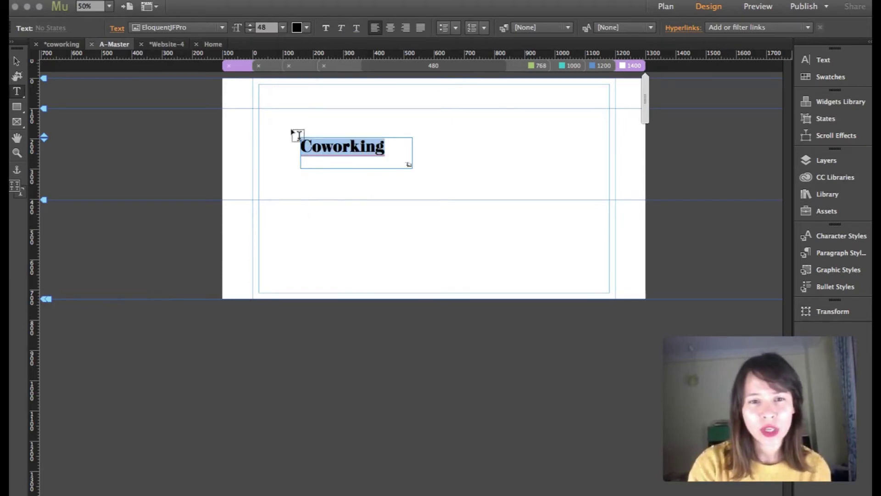
pyautogui.click(282, 27)
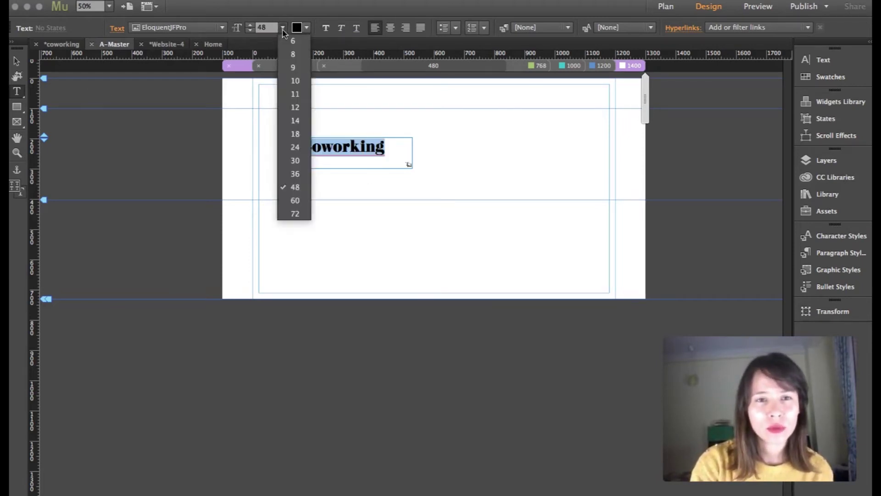
pyautogui.click(296, 174)
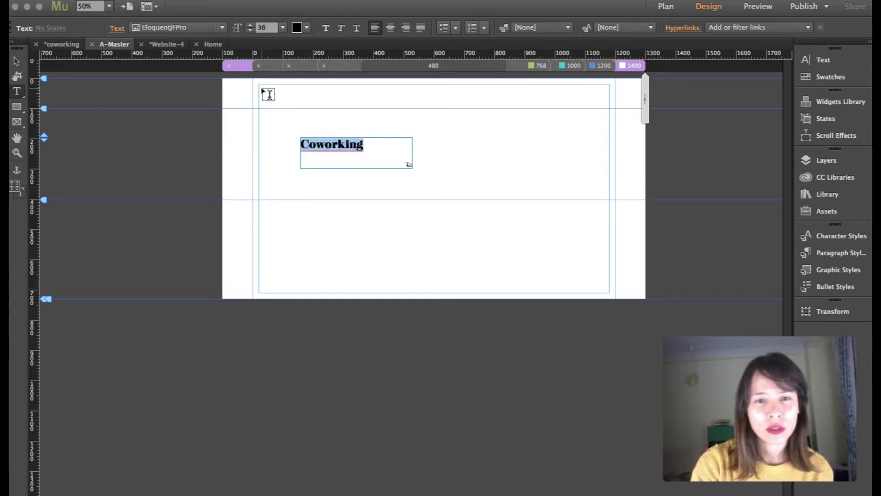
# - Centre the Coworking text, shrink its frame to fit, and move it into the header at X 20, Y 33
pyautogui.click(17, 60)
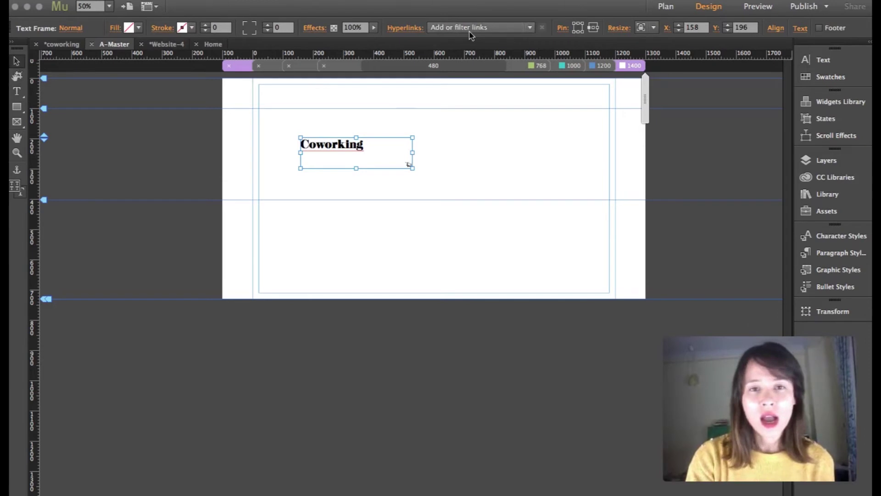
pyautogui.click(836, 61)
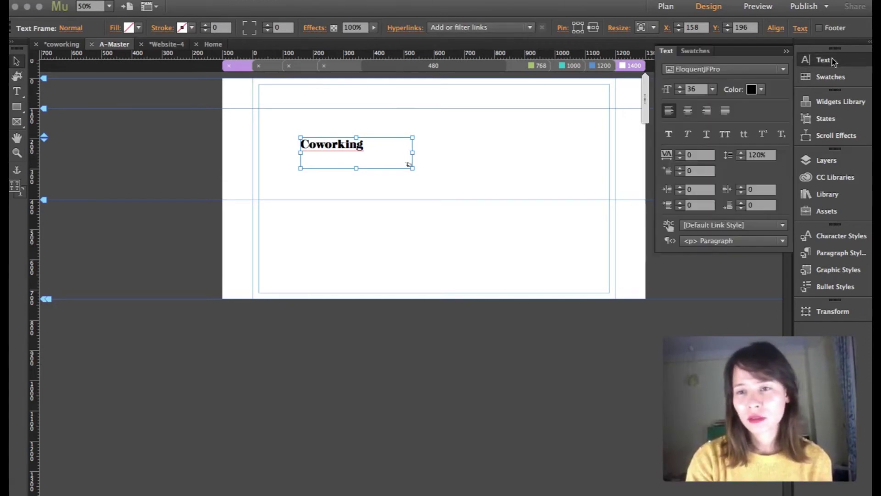
pyautogui.click(687, 110)
pyautogui.moveTo(356, 168); pyautogui.dragTo(357, 151)
pyautogui.moveTo(412, 144); pyautogui.dragTo(312, 101)
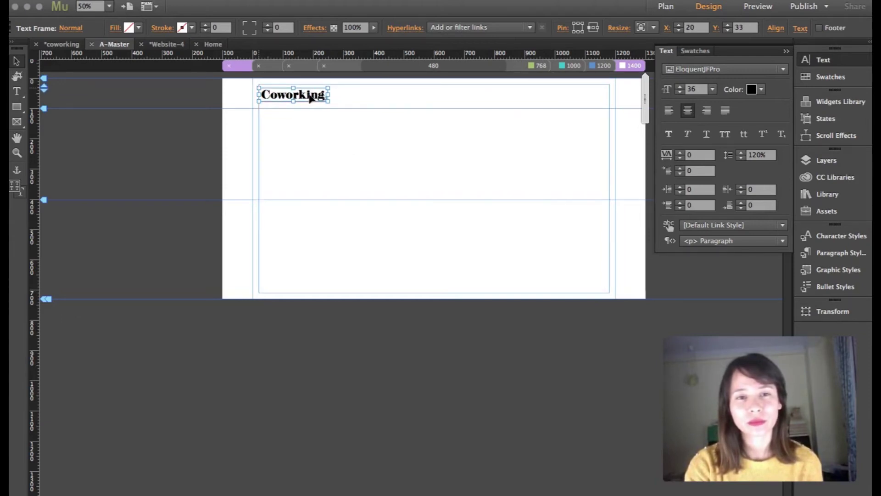
pyautogui.click(358, 150)
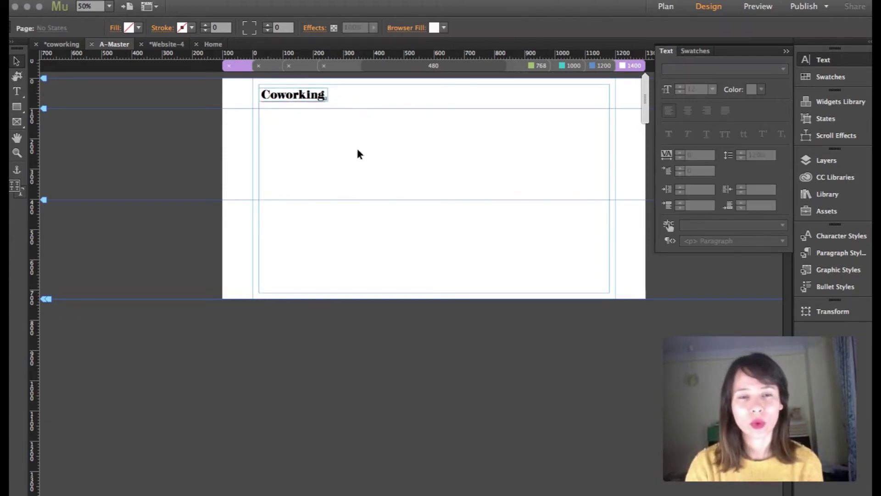
pyautogui.click(785, 51)
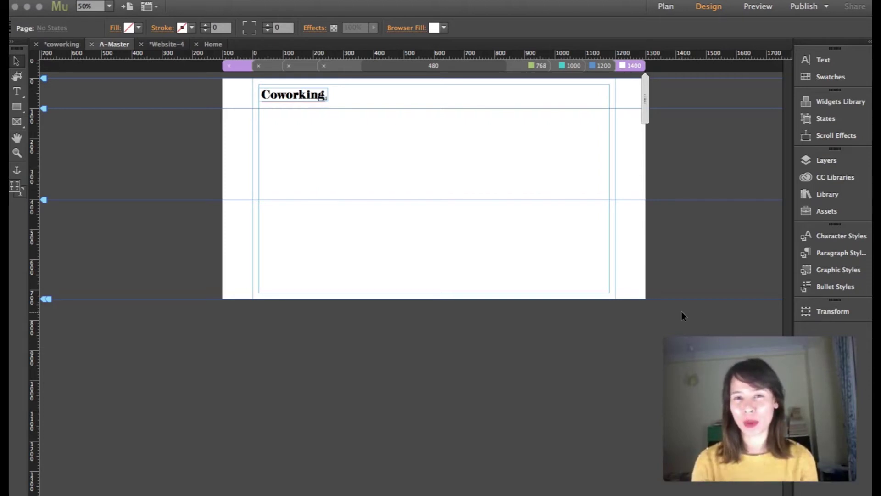
# - Copy the six colour rectangles from the Website-4 Home page onto the A-Master, placing them outside the page's right edge
pyautogui.click(208, 44)
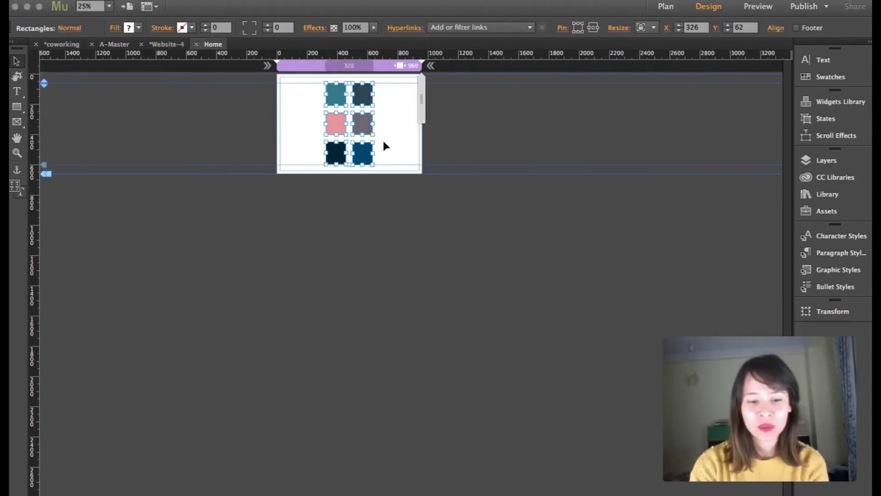
pyautogui.click(113, 44)
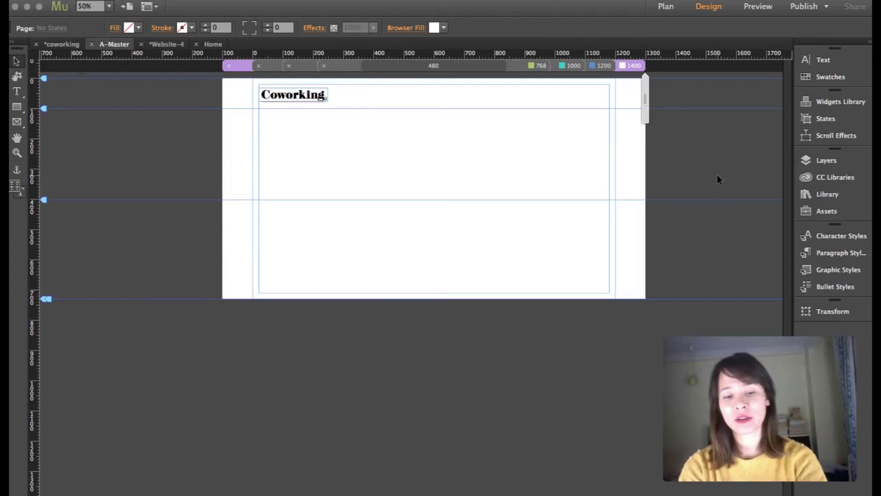
pyautogui.hotkey('ctrl', 'v')
pyautogui.moveTo(443, 225); pyautogui.dragTo(734, 149)
pyautogui.click(514, 341)
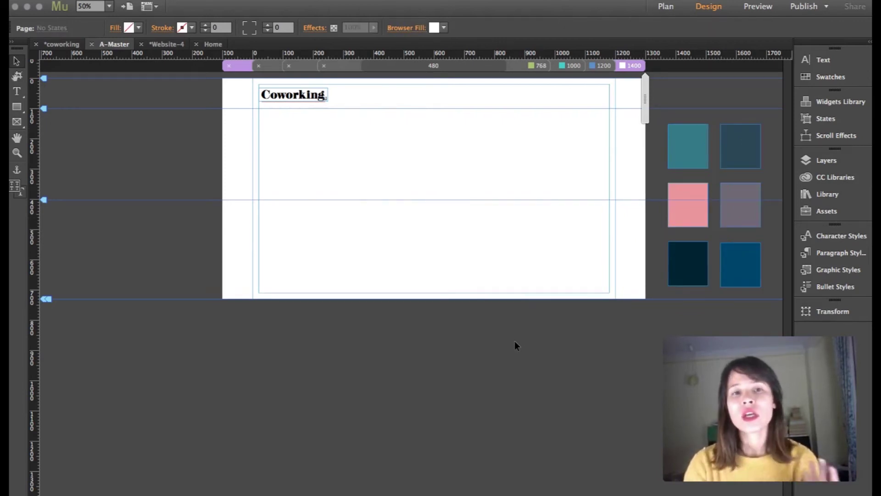
# - Select the Coworking title in the header and review its text settings
pyautogui.click(315, 97)
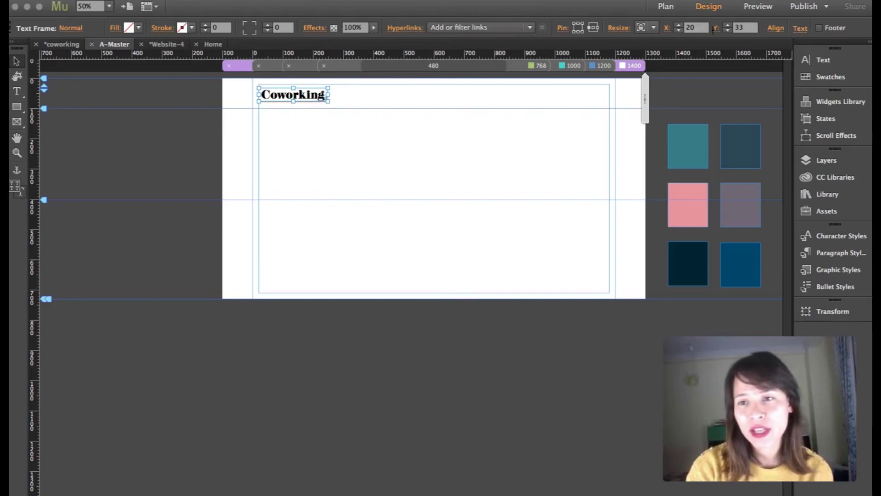
pyautogui.click(805, 62)
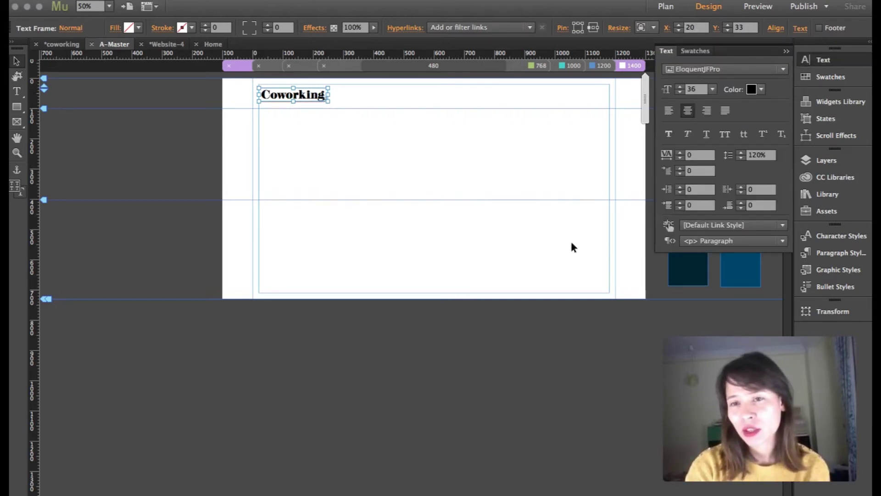
pyautogui.click(786, 50)
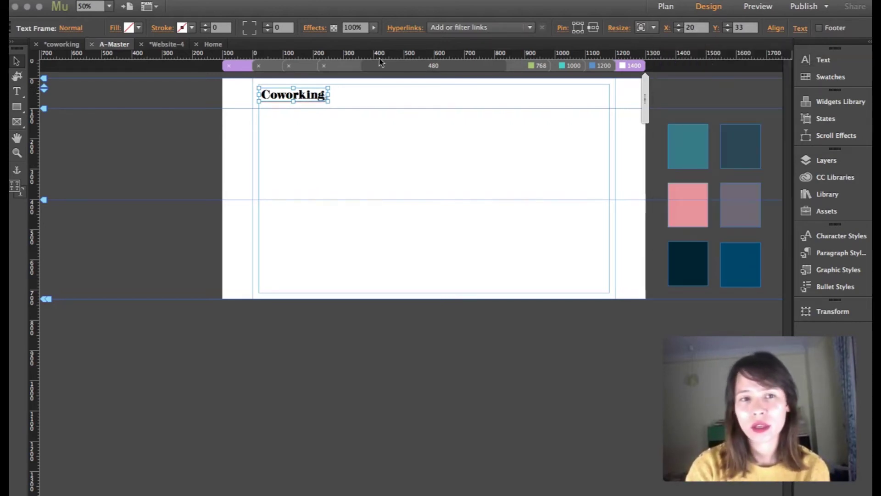
# - Recolour the Coworking title by sampling the teal rectangle outside the page, RGB 57, 123, 135
pyautogui.hscroll(3, 450, 122)
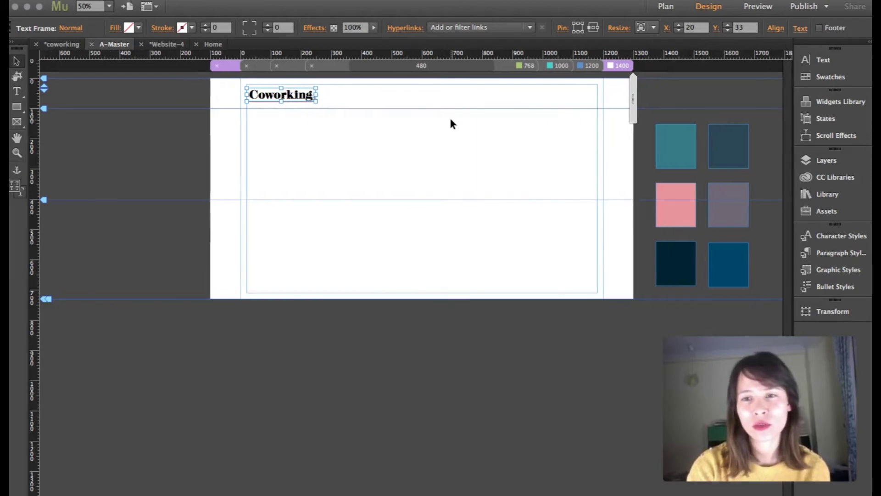
pyautogui.click(824, 64)
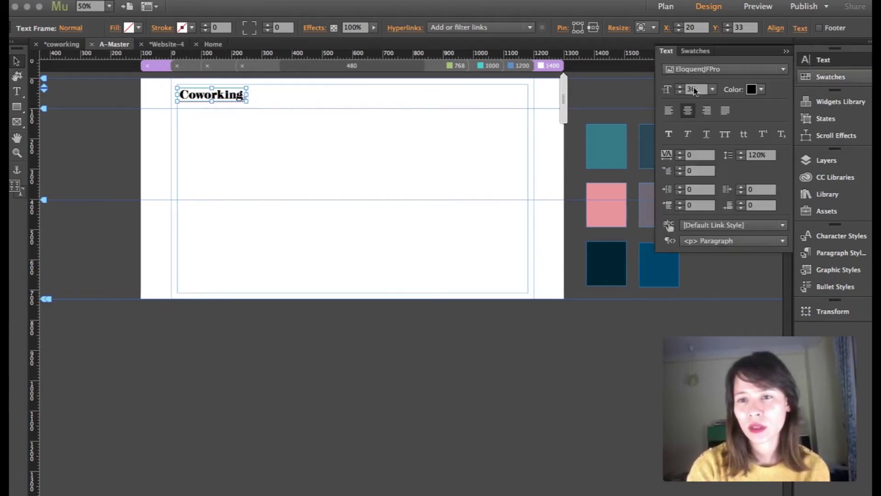
pyautogui.click(686, 71)
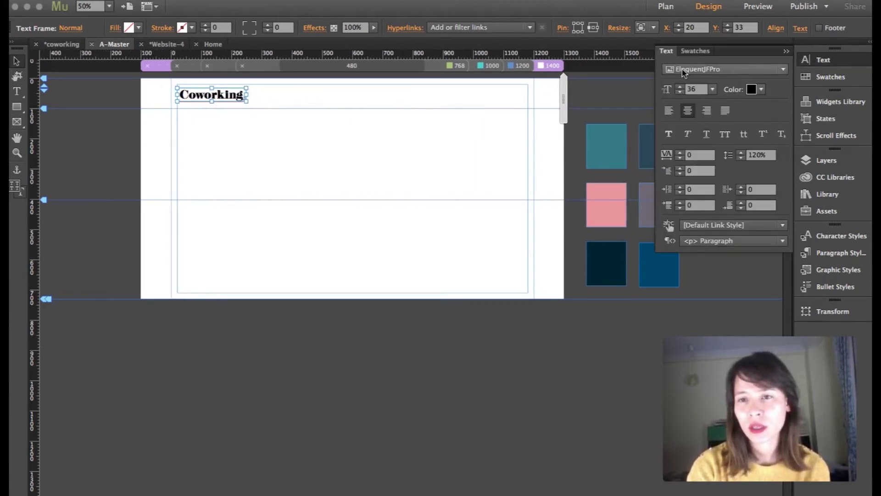
pyautogui.click(771, 109)
pyautogui.click(757, 69)
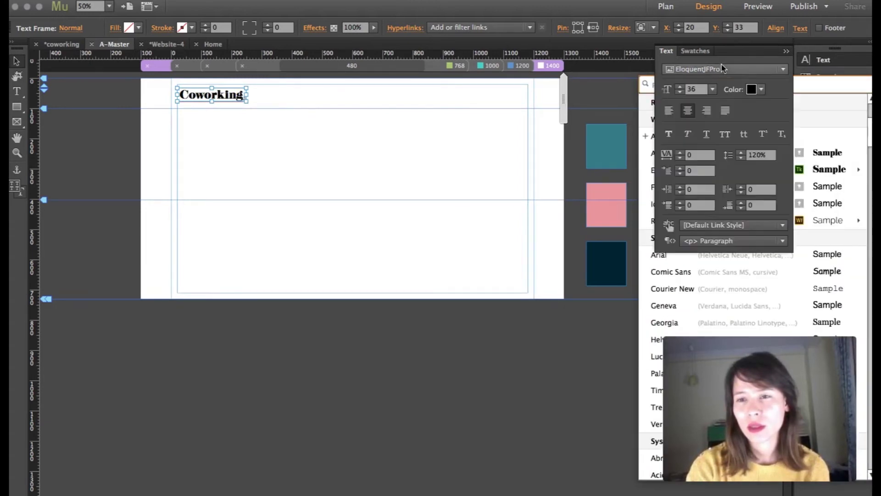
pyautogui.click(761, 89)
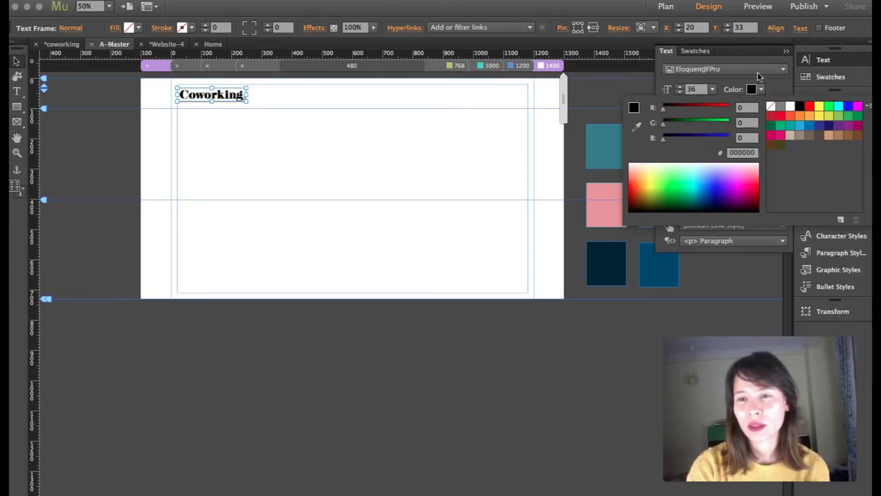
pyautogui.click(762, 89)
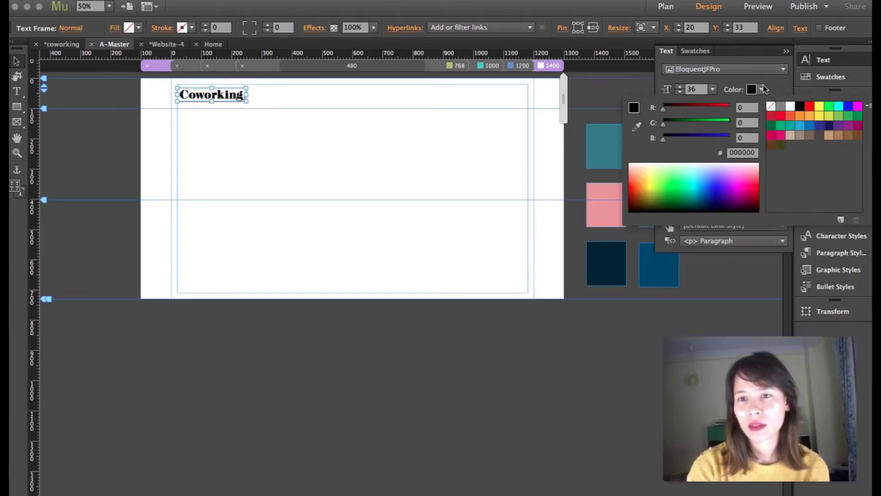
pyautogui.click(637, 126)
pyautogui.click(610, 146)
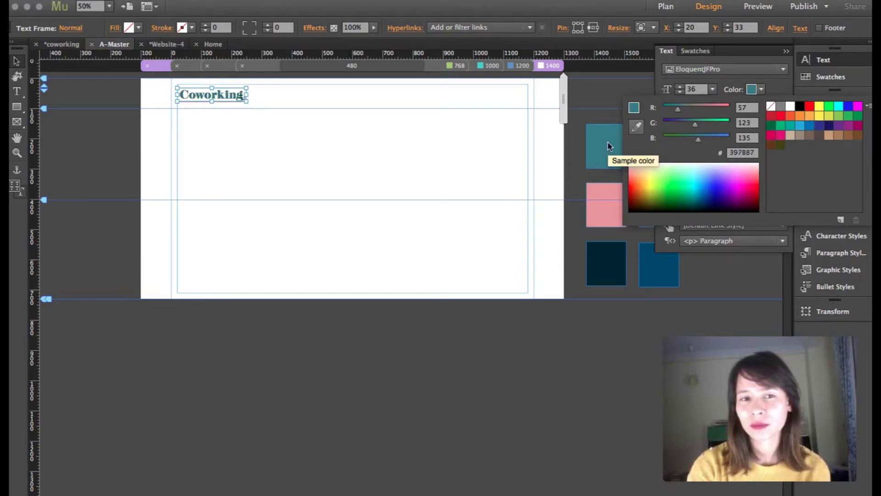
pyautogui.click(581, 101)
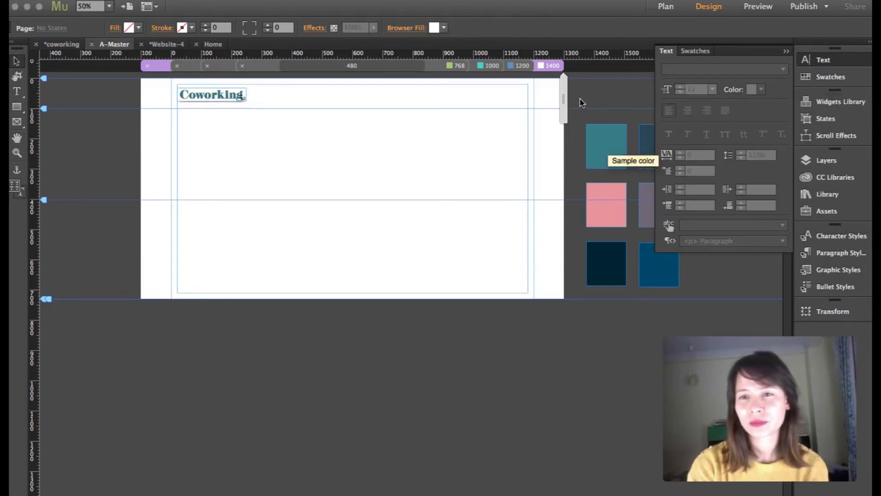
pyautogui.click(785, 52)
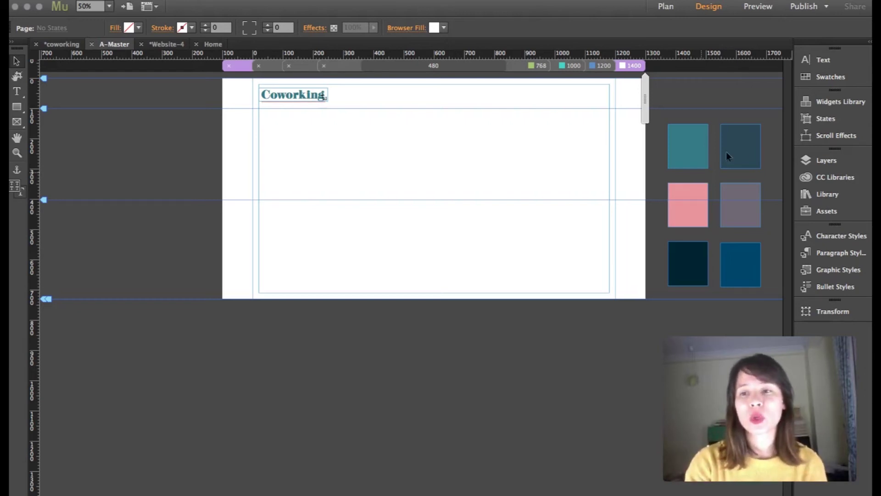
# - Add a Horizontal menu widget to the header and align it with the page's right margin at Y 36
pyautogui.click(839, 102)
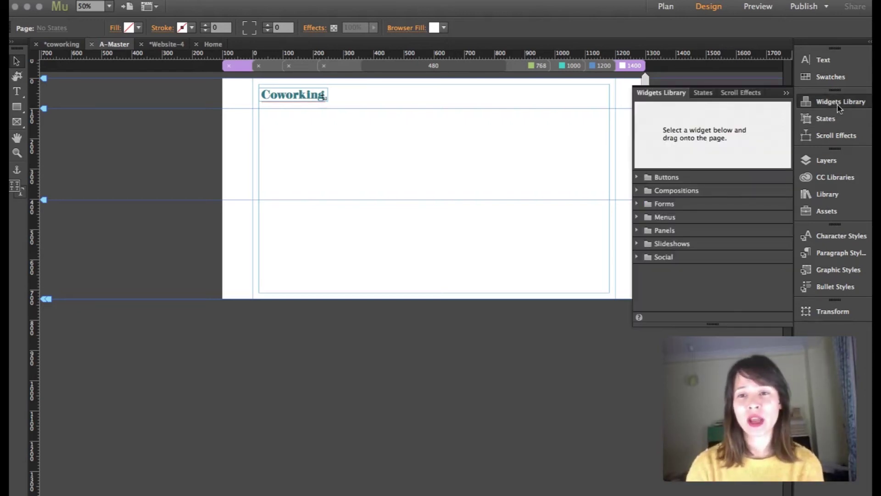
pyautogui.click(638, 218)
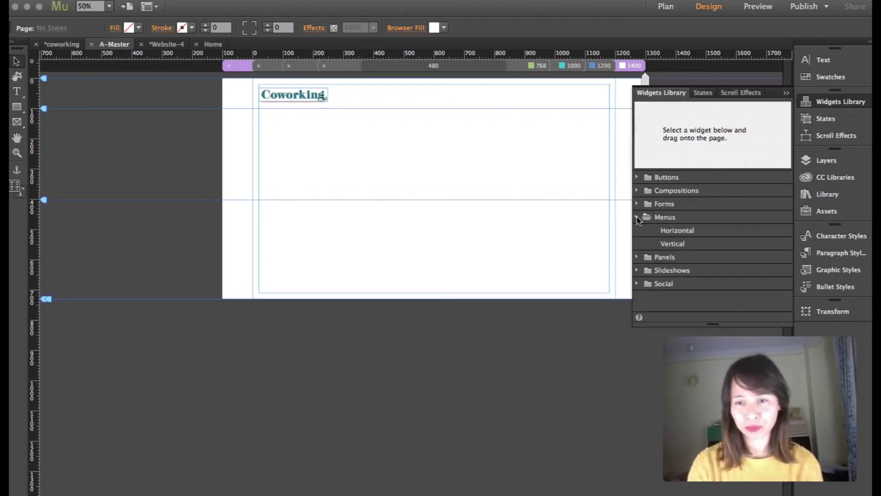
pyautogui.click(688, 231)
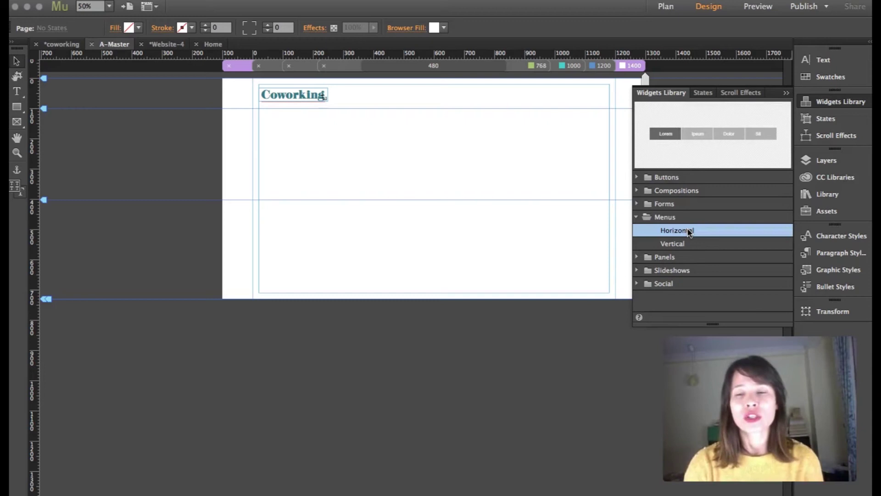
pyautogui.moveTo(685, 233); pyautogui.dragTo(472, 91)
pyautogui.click(503, 92)
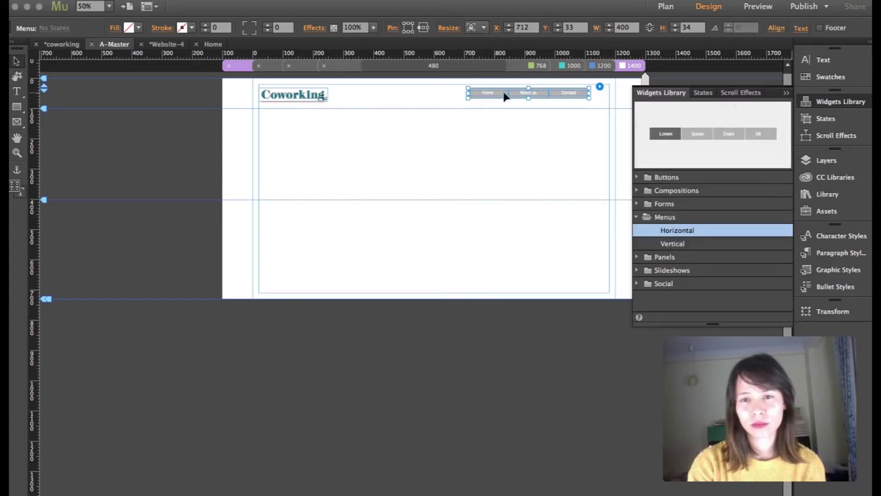
pyautogui.moveTo(544, 94); pyautogui.dragTo(565, 96)
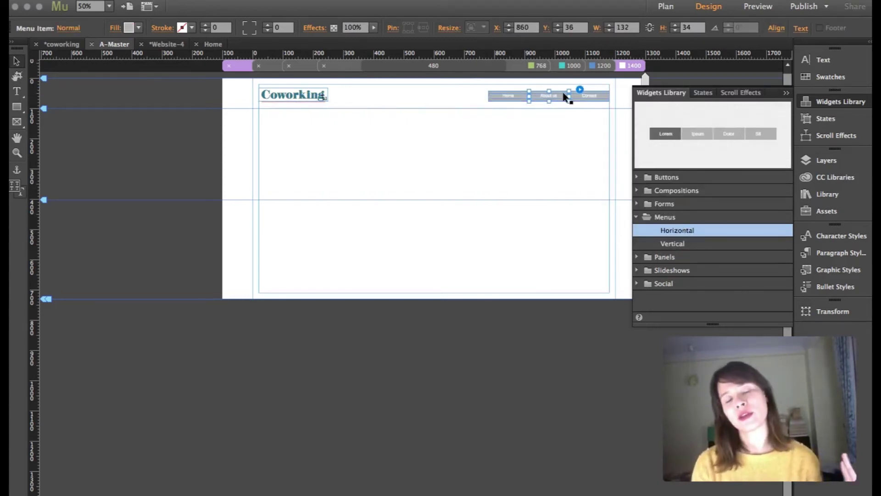
# - Examine the Home, About us and Contact items of the header menu up close
pyautogui.click(17, 152)
pyautogui.click(586, 102)
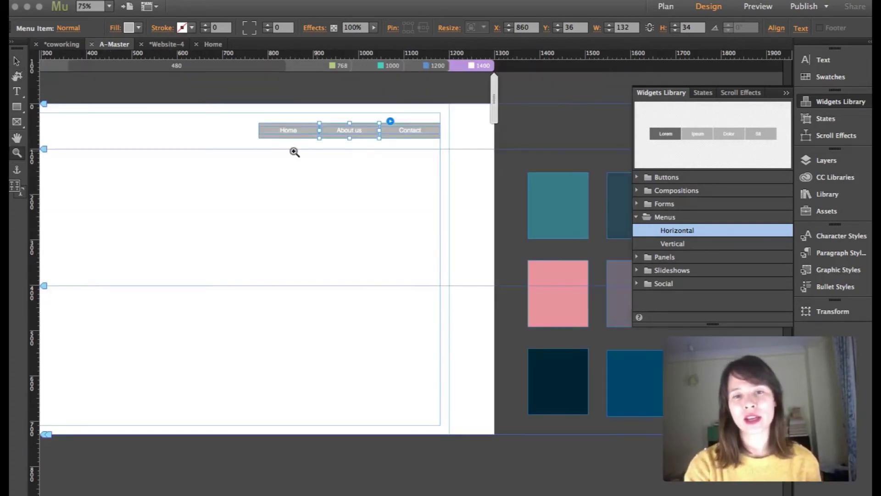
pyautogui.click(295, 151)
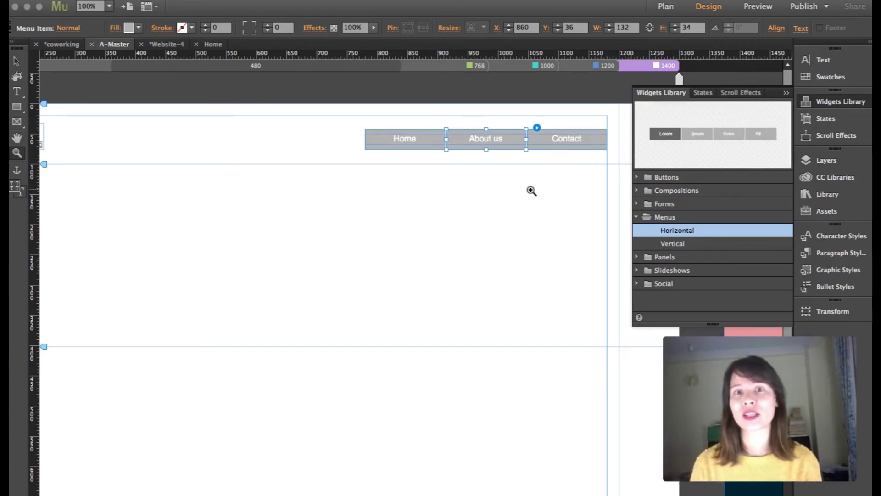
pyautogui.keyDown('alt'); pyautogui.click(499, 200); pyautogui.keyUp('alt')
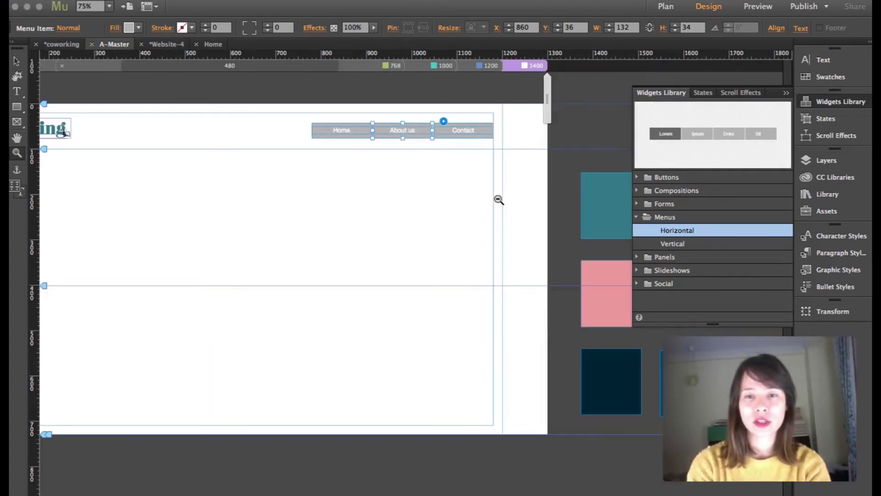
pyautogui.keyDown('alt'); pyautogui.click(338, 188); pyautogui.keyUp('alt')
pyautogui.press('v')
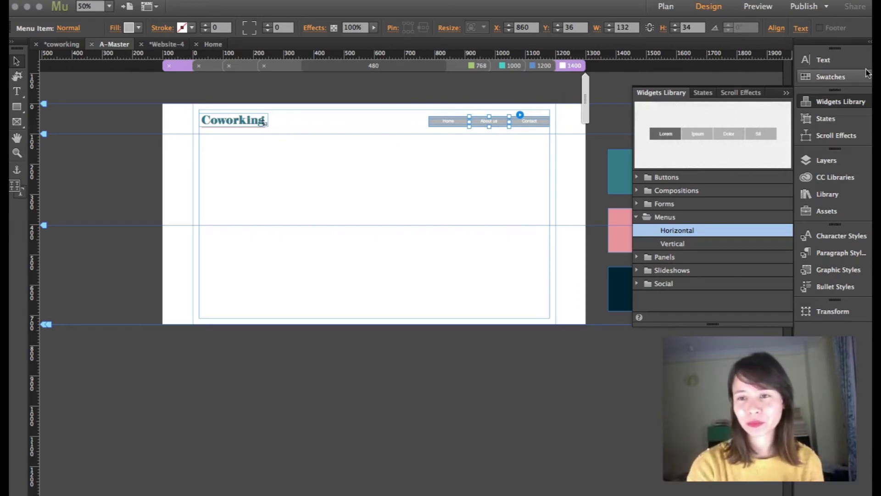
pyautogui.click(787, 93)
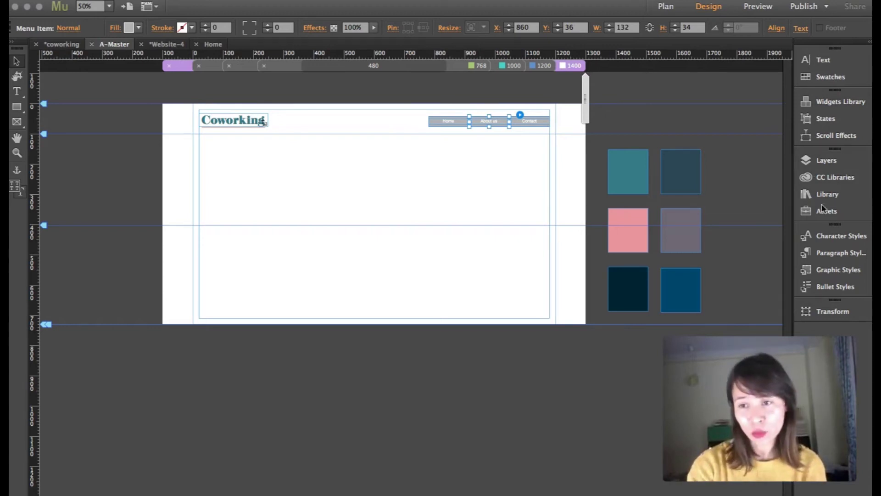
# - Rename Layer 1 as Header
pyautogui.click(834, 160)
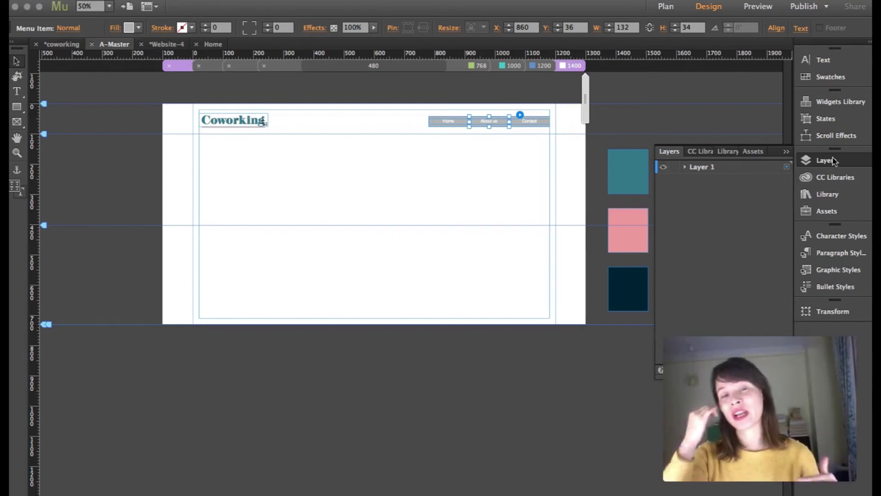
pyautogui.rightClick(758, 226)
pyautogui.click(726, 201)
pyautogui.click(707, 167)
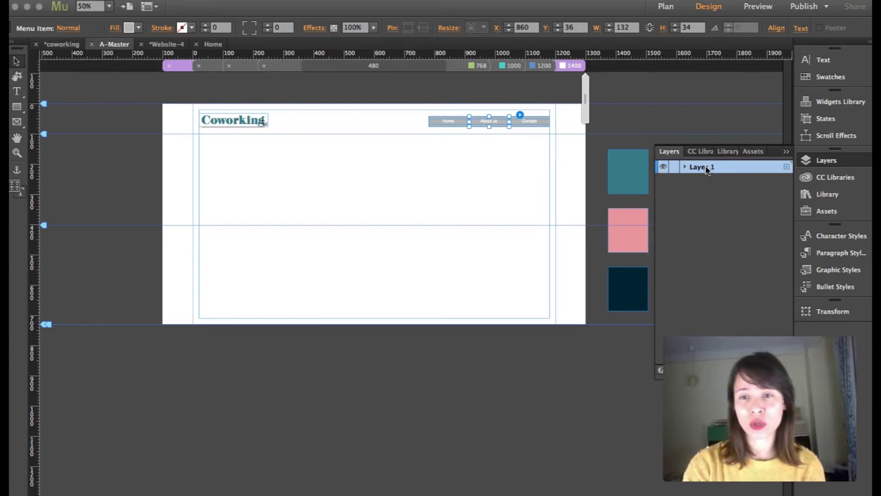
pyautogui.doubleClick(708, 168)
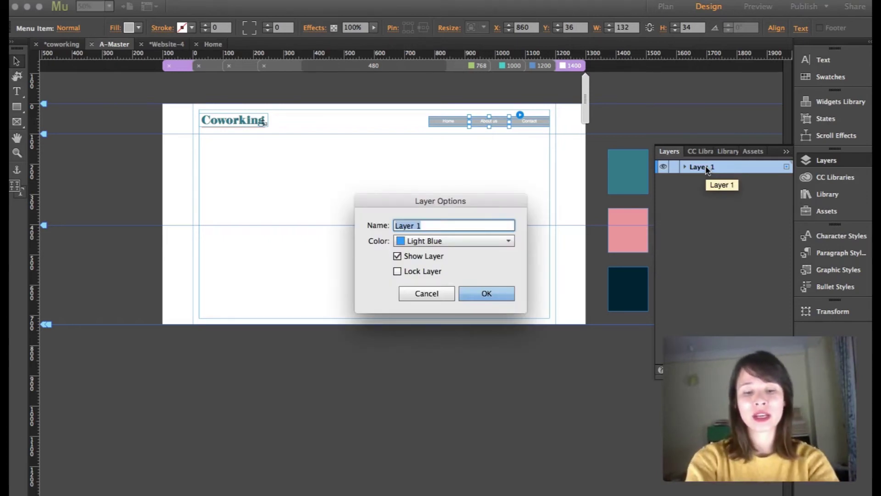
pyautogui.write('Header')
pyautogui.press('Return')
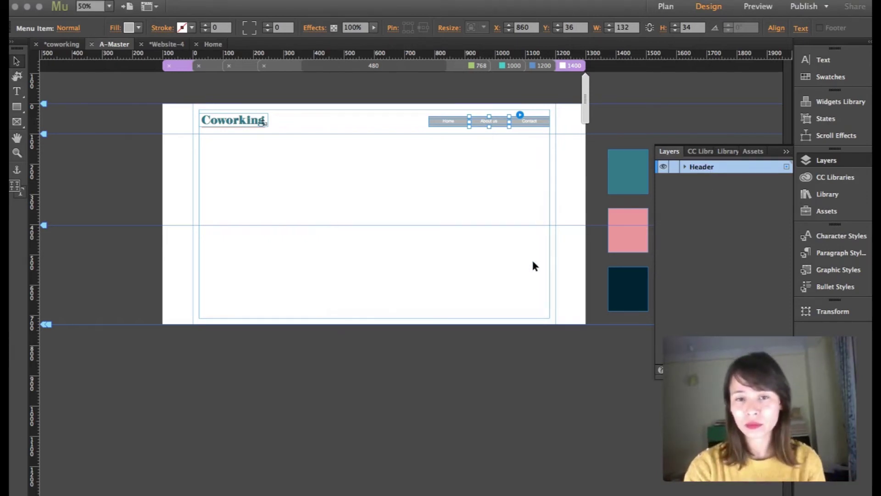
# - Add a new layer named body and place it below the Header layer
pyautogui.rightClick(745, 183)
pyautogui.click(749, 185)
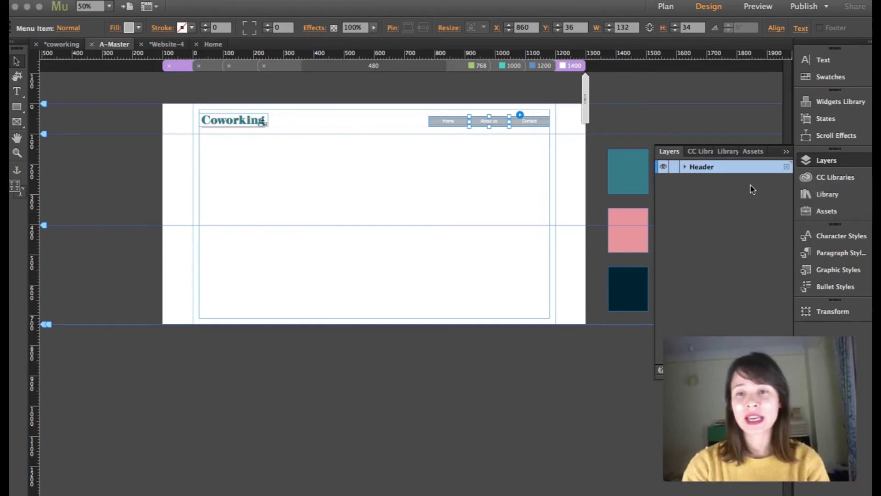
pyautogui.doubleClick(713, 167)
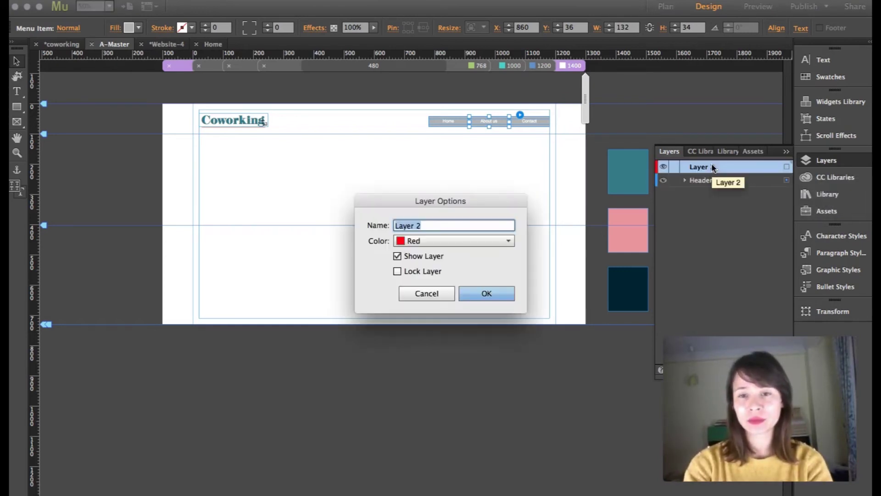
pyautogui.write('bod')
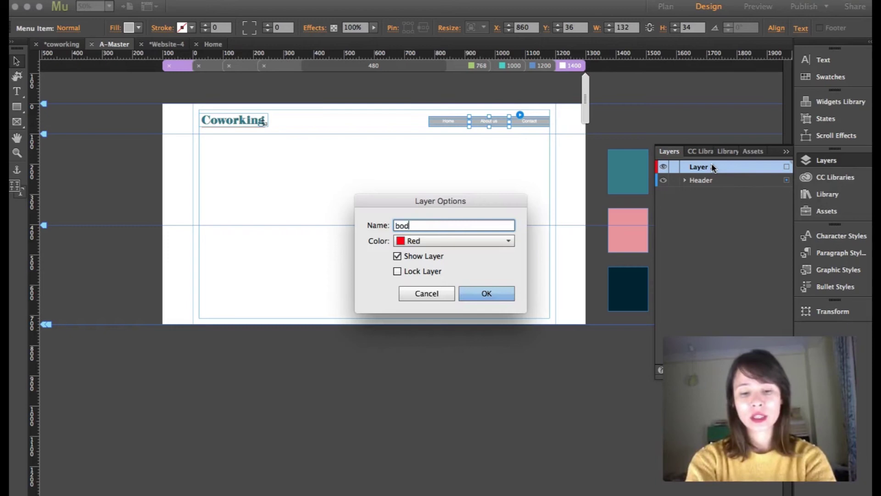
pyautogui.press('Return')
pyautogui.moveTo(699, 168); pyautogui.dragTo(702, 195)
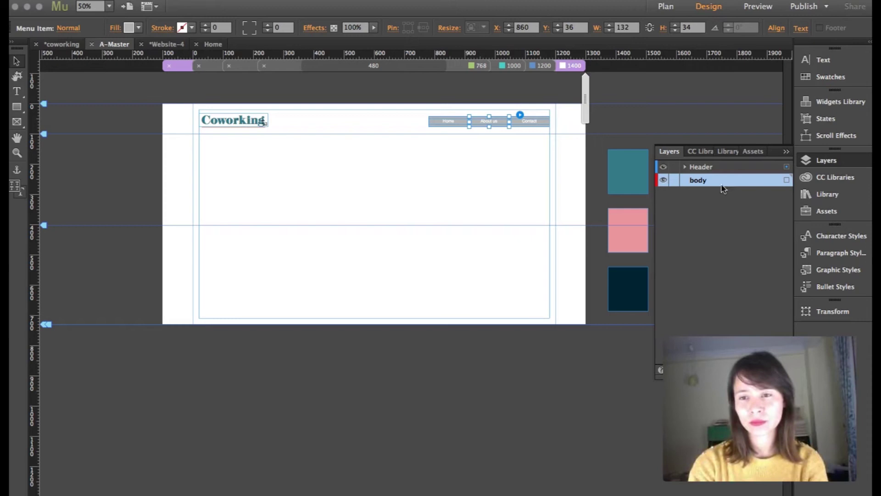
# - Add another layer named Footer and place it below the body layer
pyautogui.click(714, 168)
pyautogui.rightClick(719, 207)
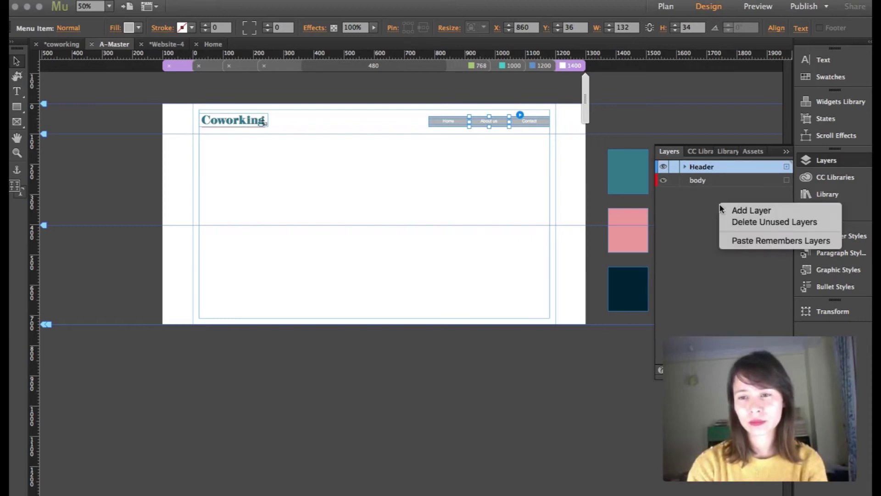
pyautogui.click(730, 210)
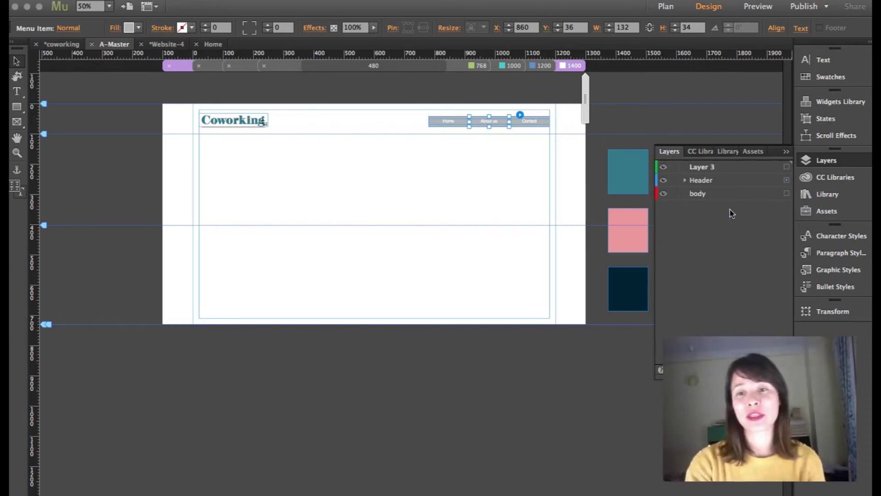
pyautogui.doubleClick(708, 168)
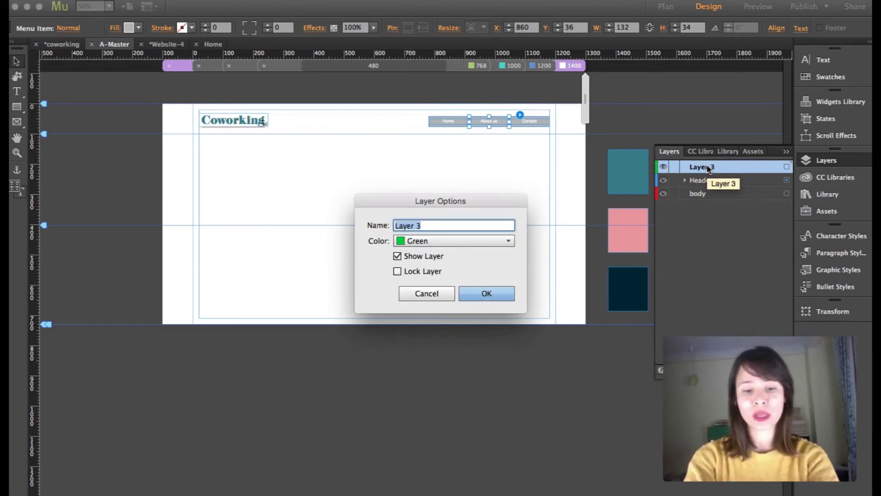
pyautogui.write('footer')
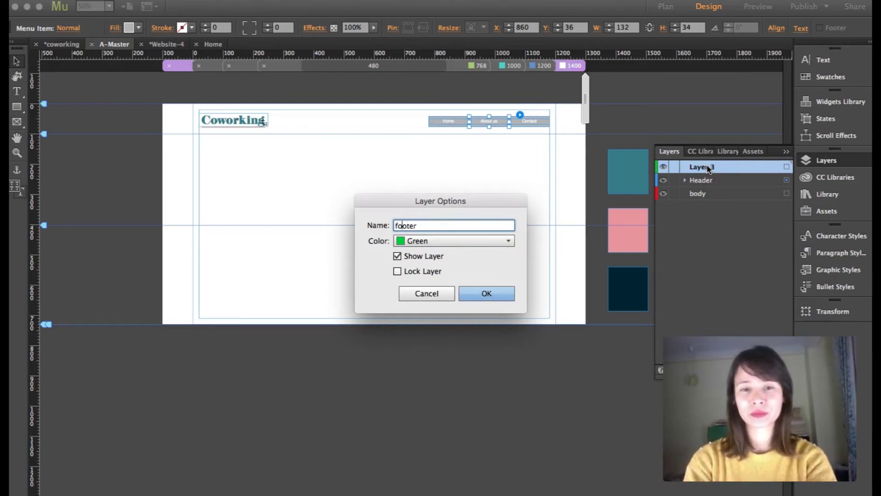
pyautogui.press('Delete')
pyautogui.write('F')
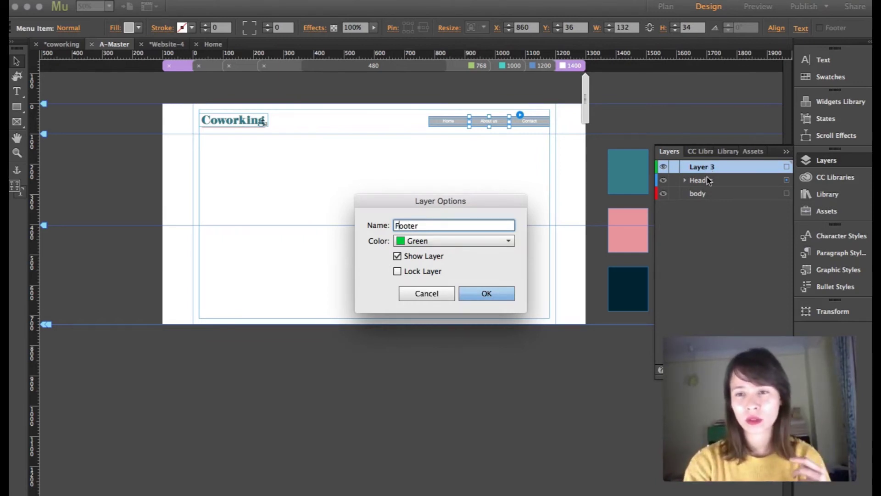
pyautogui.press('Return')
pyautogui.moveTo(691, 171); pyautogui.dragTo(704, 216)
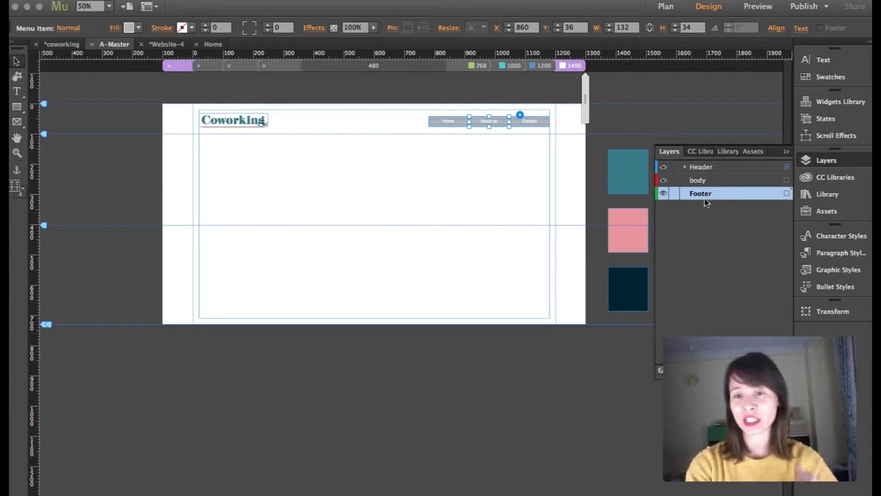
# - Expand the Header layer to examine the objects it contains, and highlight its third rectangle
pyautogui.click(686, 167)
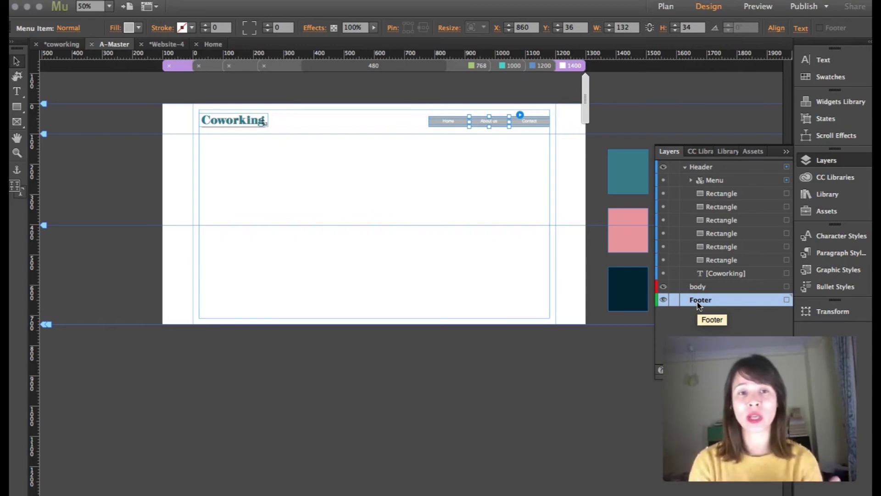
pyautogui.moveTo(709, 220); pyautogui.dragTo(727, 221)
pyautogui.click(685, 286)
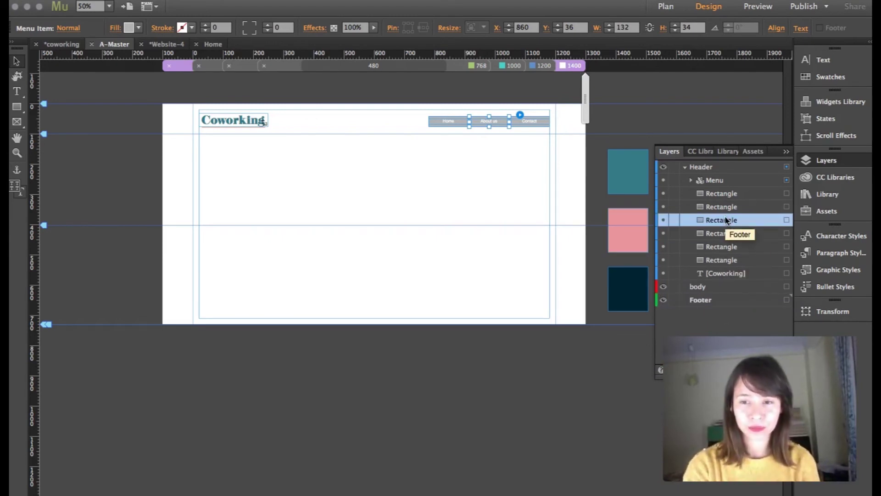
# - Draw a full-width footer rectangle from the guide at about Y 402 to the page's lower edge and check its browser-width resize setting
pyautogui.click(513, 380)
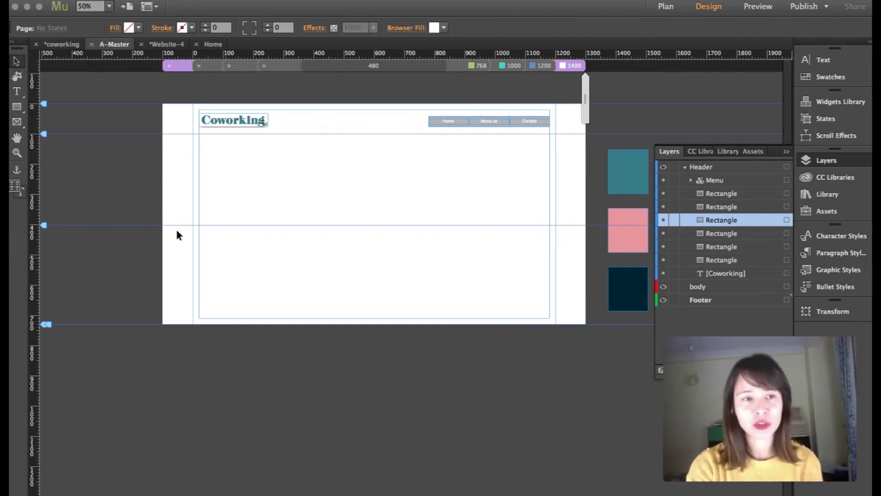
pyautogui.click(18, 108)
pyautogui.moveTo(161, 225)
pyautogui.mouseDown()
pyautogui.moveTo(428, 315)
pyautogui.moveTo(585, 324)
pyautogui.mouseUp()
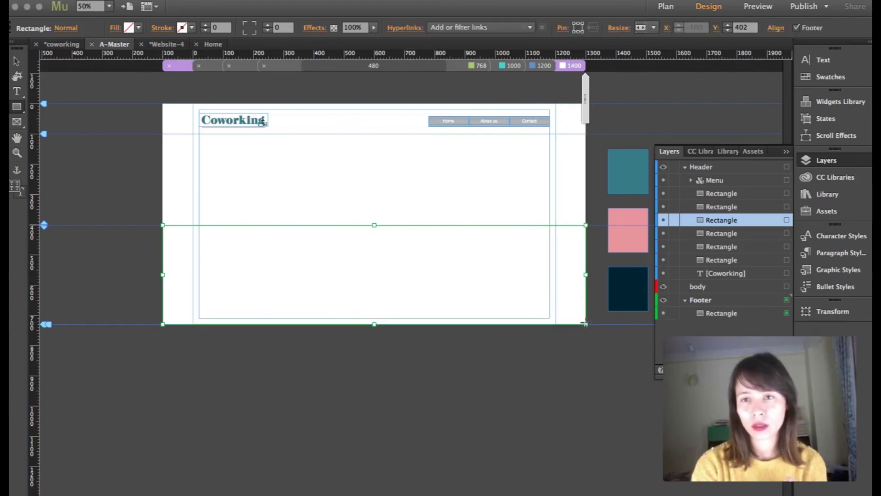
pyautogui.click(19, 61)
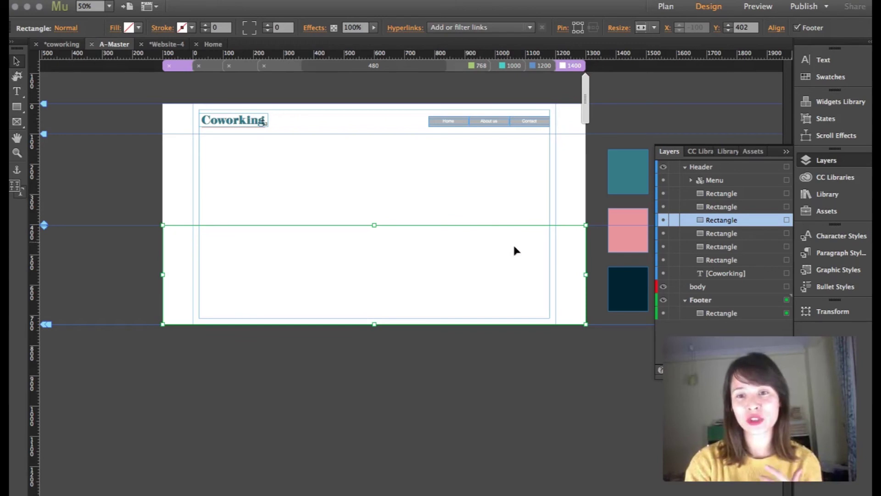
pyautogui.click(654, 28)
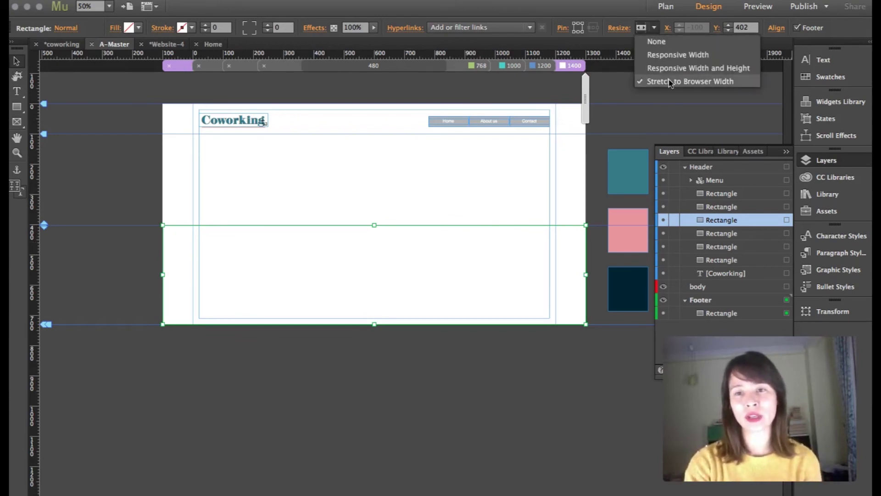
pyautogui.click(636, 118)
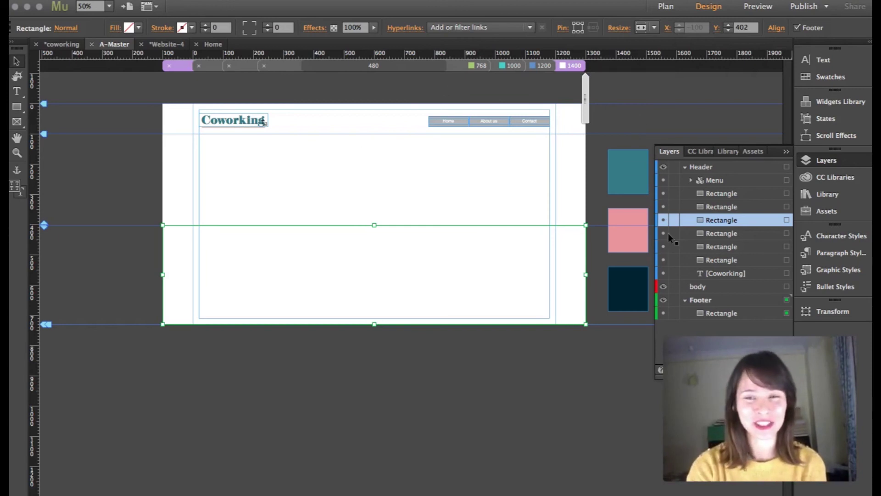
# - Fill the footer rectangle with the dark navy 002432 sampled from the navy swatch beside the page
pyautogui.click(137, 28)
pyautogui.click(136, 65)
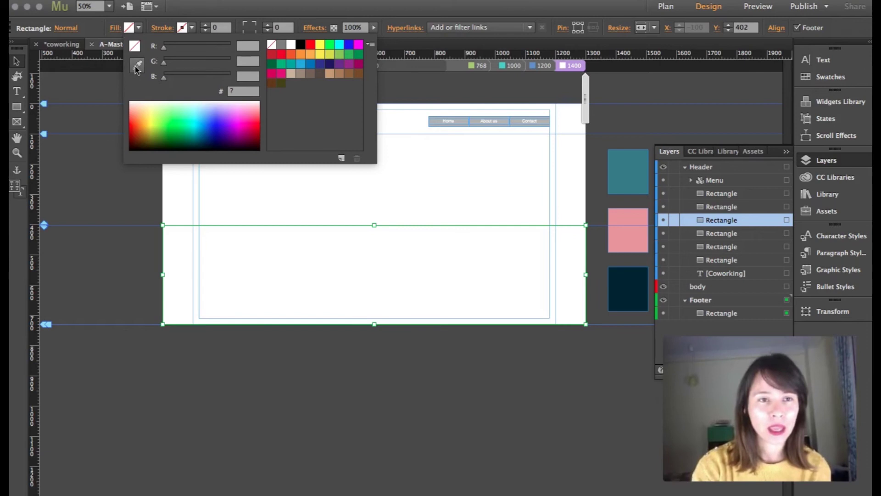
pyautogui.click(626, 278)
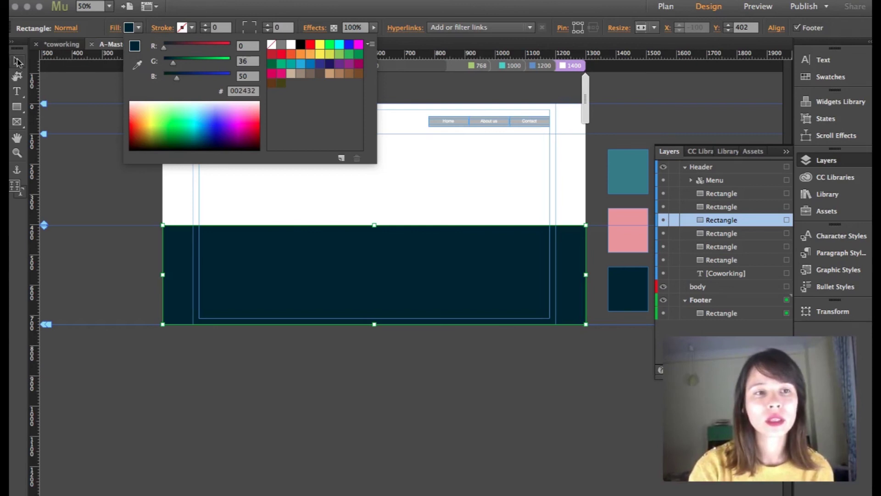
pyautogui.click(76, 78)
pyautogui.click(76, 79)
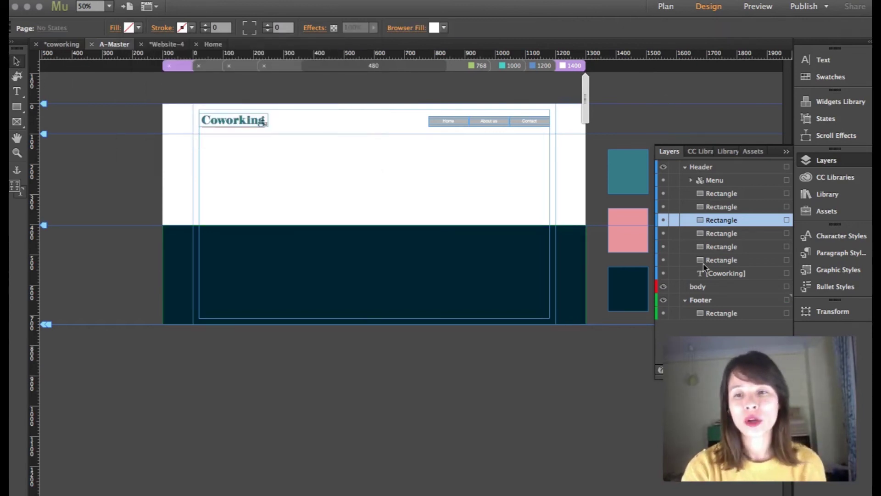
# - Place the saved footer library item, with its email form, social icons and credit text, centred on the navy footer rectangle
pyautogui.click(468, 291)
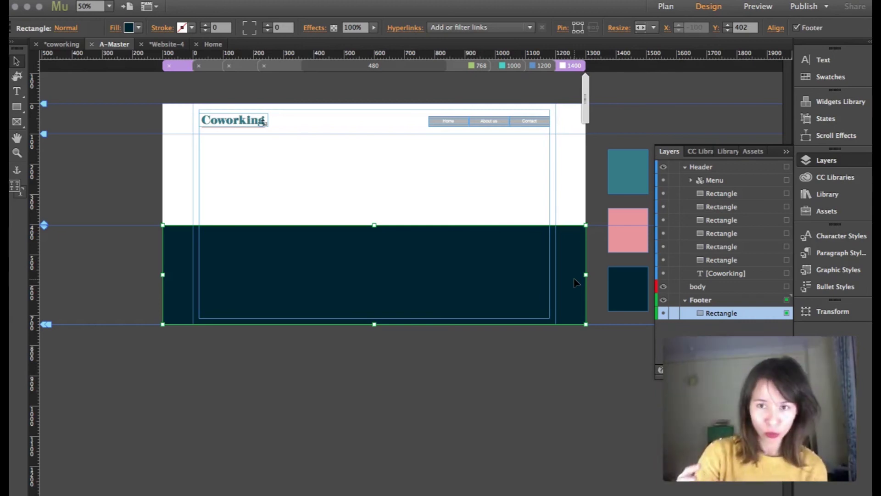
pyautogui.click(798, 160)
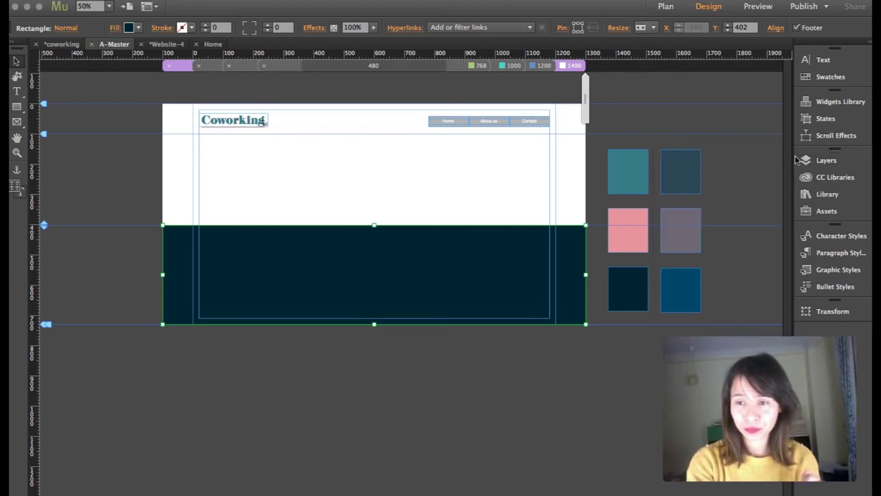
pyautogui.click(832, 194)
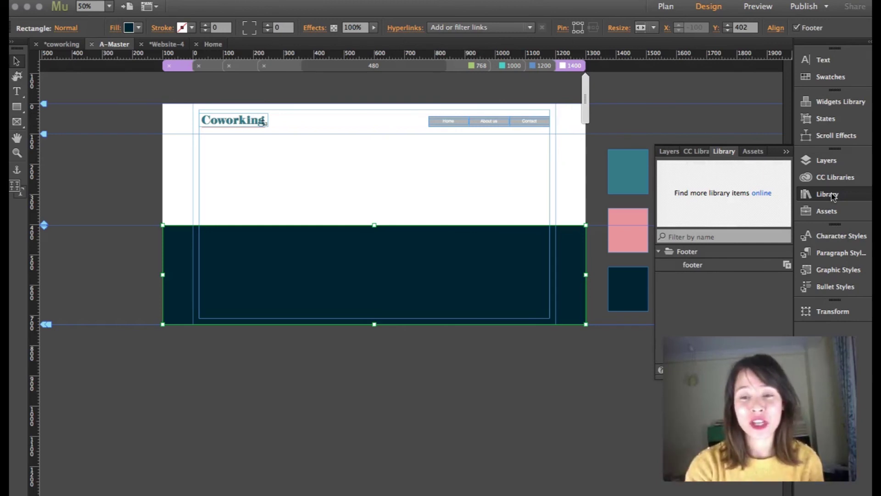
pyautogui.click(697, 269)
pyautogui.moveTo(695, 271); pyautogui.dragTo(339, 252)
pyautogui.click(453, 394)
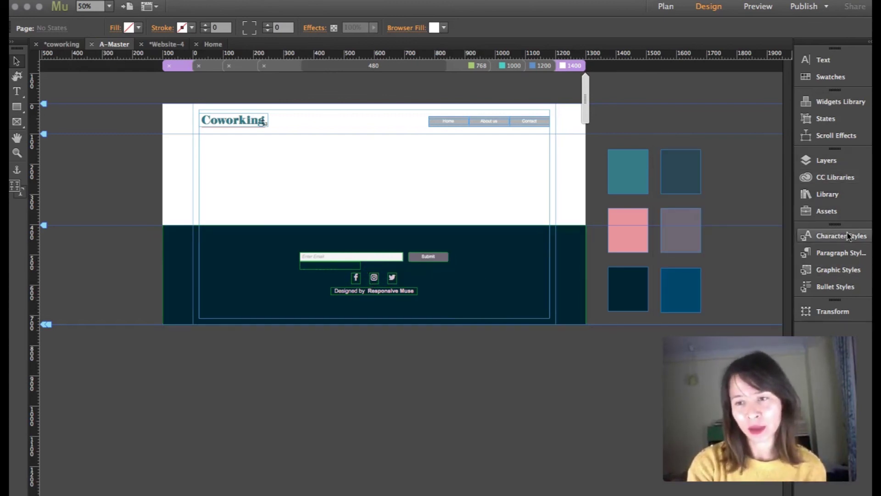
# - Examine the Footer layer's contents and collapse the Footer and Header layers
pyautogui.click(840, 165)
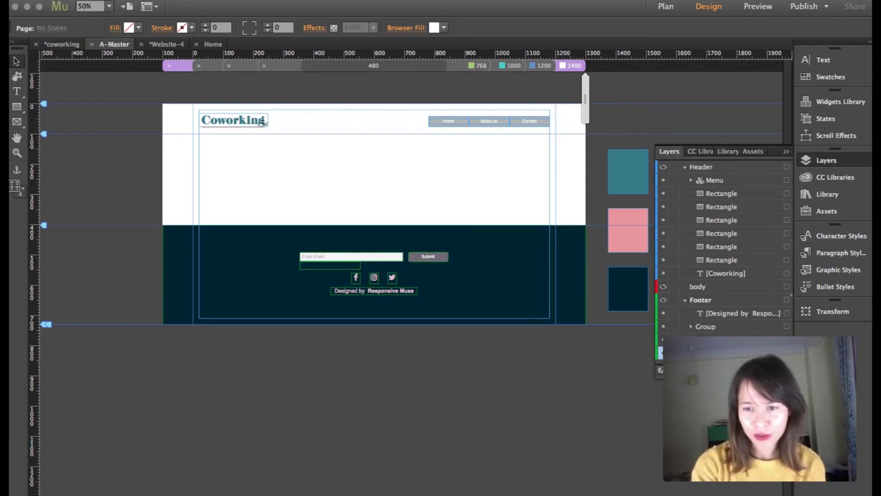
pyautogui.click(709, 340)
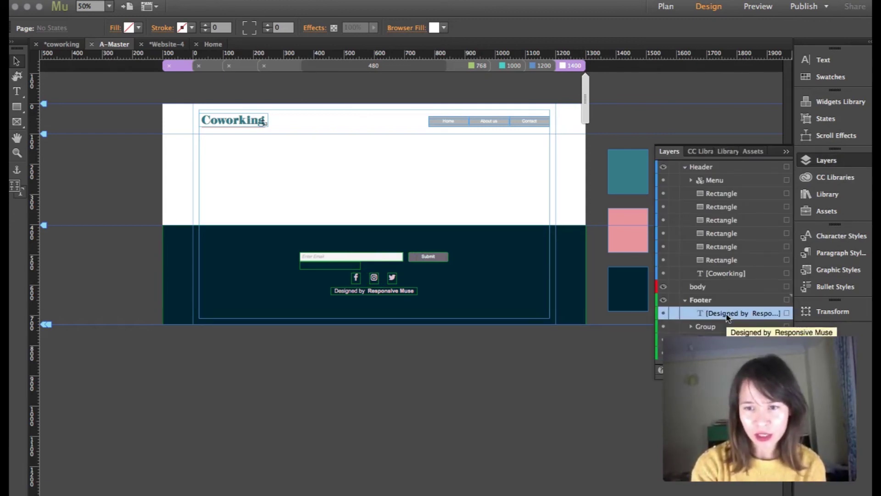
pyautogui.click(686, 300)
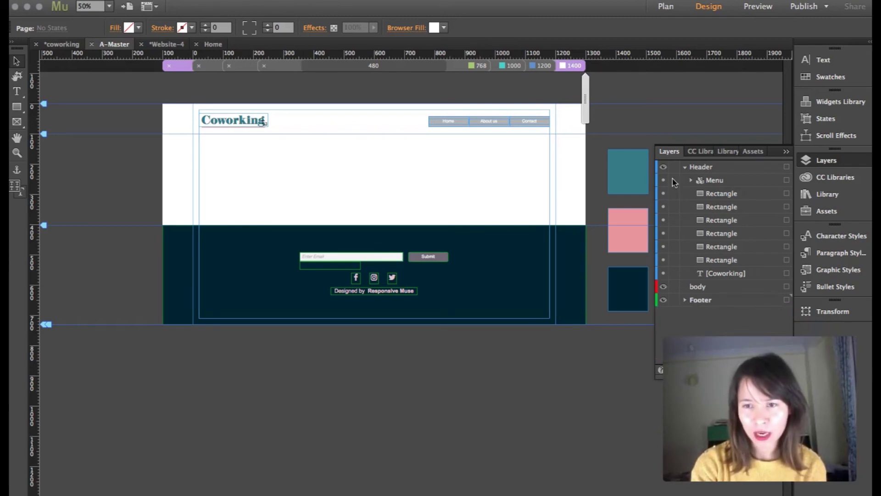
pyautogui.click(684, 167)
pyautogui.click(704, 103)
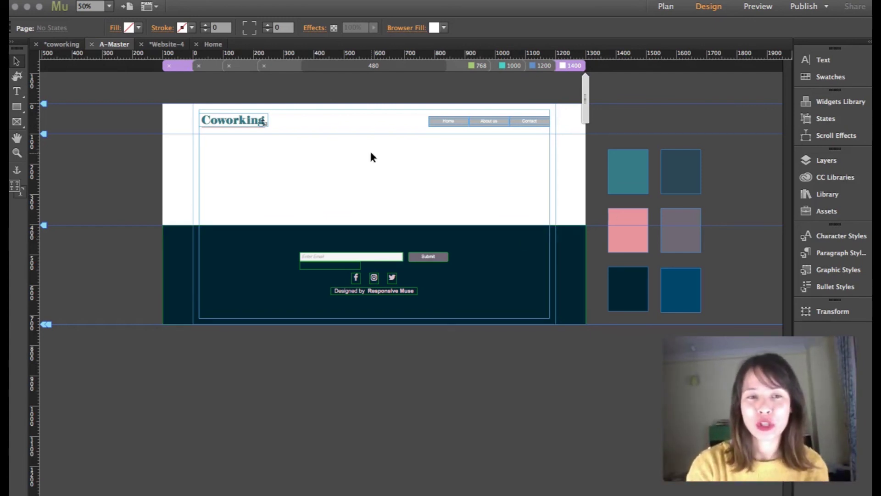
# - At the 1200 breakpoint, move the navigation menu back inside the page against the right column margin
pyautogui.click(241, 121)
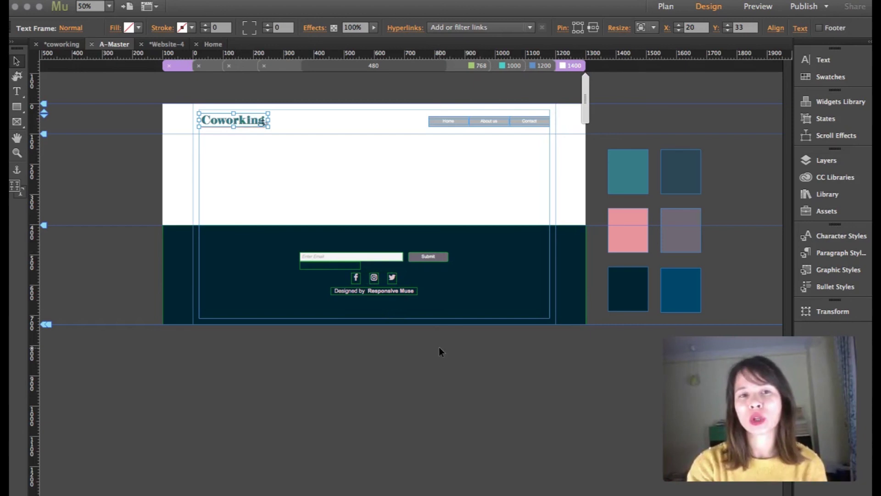
pyautogui.click(543, 66)
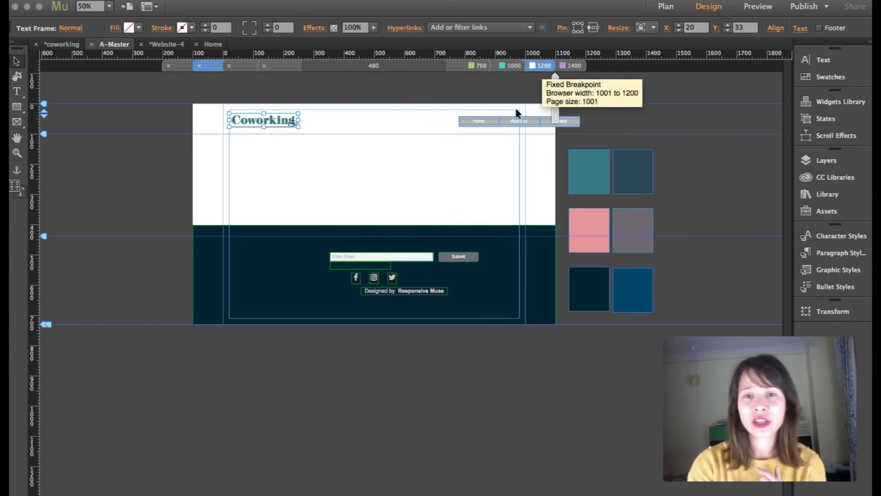
pyautogui.click(505, 122)
pyautogui.moveTo(504, 124); pyautogui.dragTo(459, 123)
# - Centre the footer's email form at about X 356 and the credit text at about X 357 within the 1200 breakpoint
pyautogui.moveTo(400, 261); pyautogui.dragTo(396, 296)
pyautogui.click(394, 277)
pyautogui.click(374, 279)
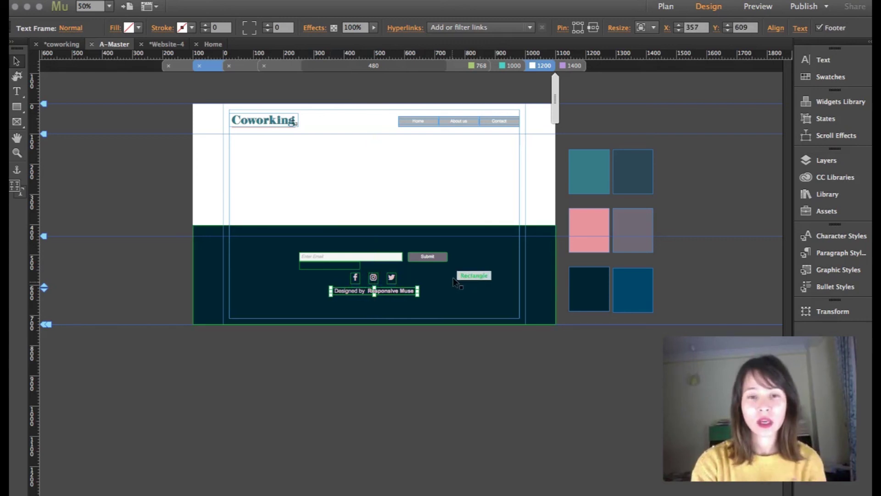
pyautogui.click(418, 260)
pyautogui.moveTo(418, 259); pyautogui.dragTo(421, 260)
# - At the 1000 breakpoint, centre the email form at about X 134 and the credit text at about X 236 in the footer
pyautogui.click(513, 65)
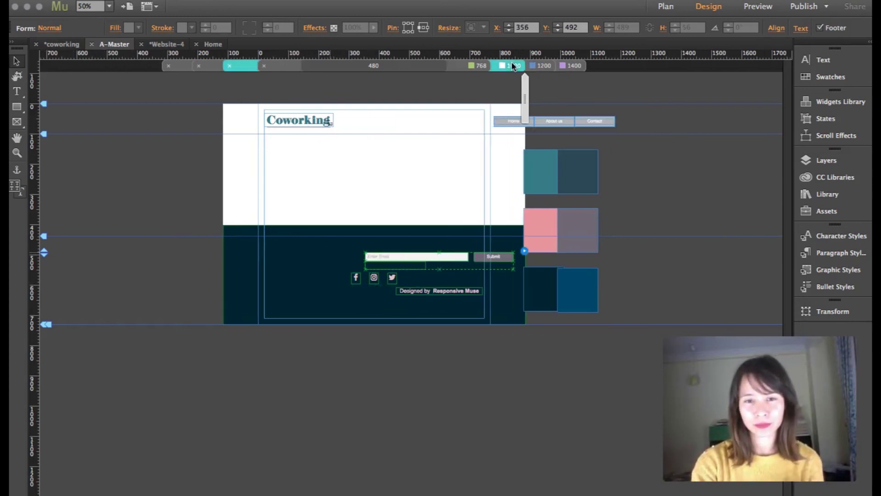
pyautogui.click(480, 260)
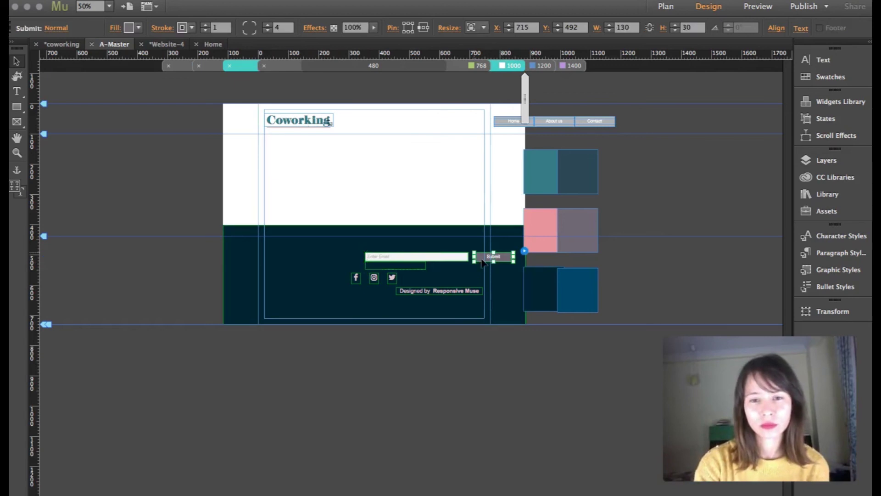
pyautogui.click(445, 390)
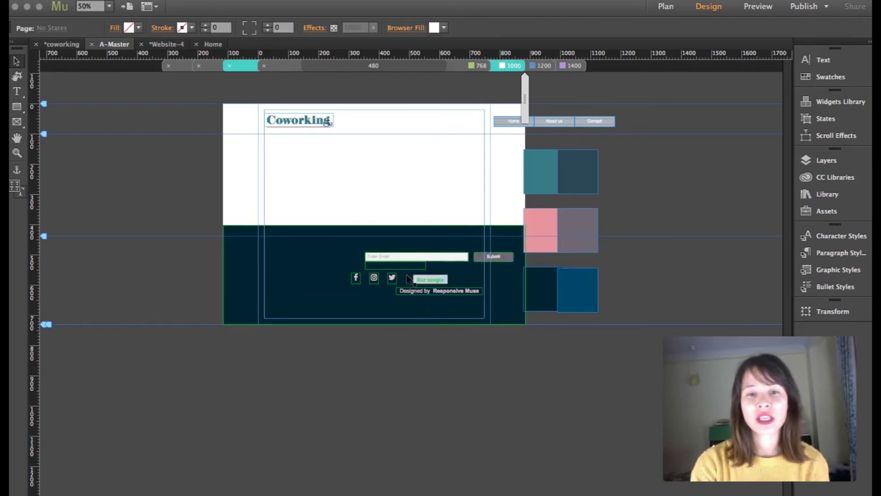
pyautogui.click(402, 262)
pyautogui.moveTo(436, 261); pyautogui.dragTo(398, 259)
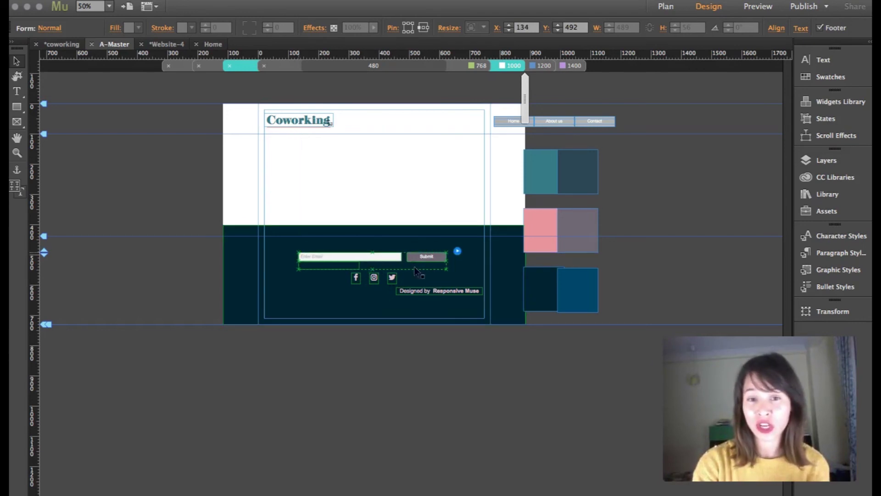
pyautogui.click(461, 294)
pyautogui.moveTo(463, 295); pyautogui.dragTo(395, 296)
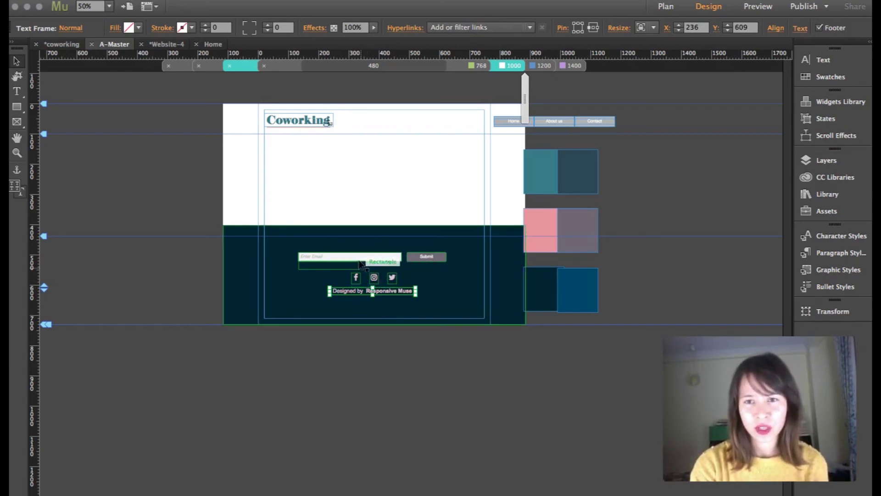
pyautogui.click(315, 122)
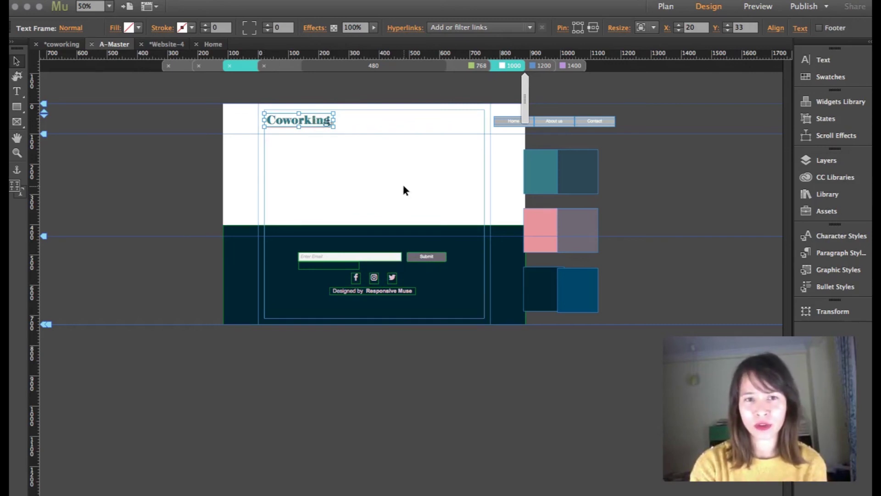
pyautogui.click(456, 69)
pyautogui.click(513, 66)
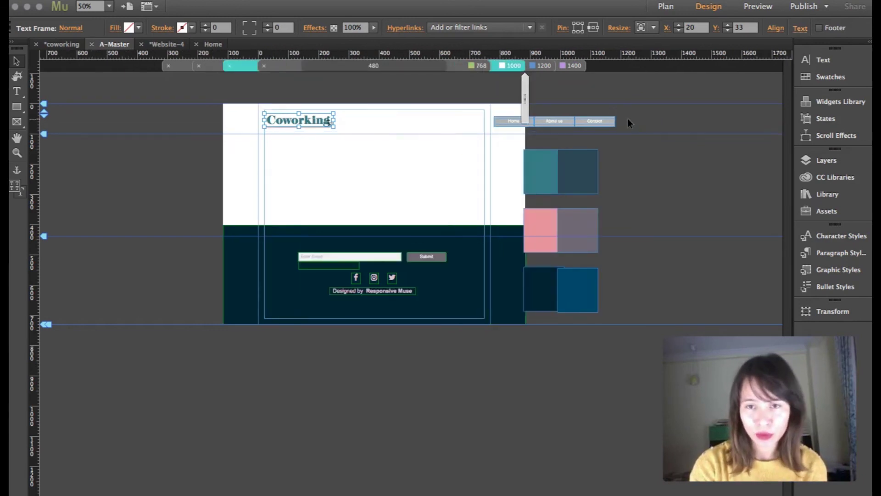
pyautogui.click(592, 121)
# - At the 768 breakpoint, move the credit text to about X 97, Y 613 and the email form to about X 30, Y 484
pyautogui.click(467, 65)
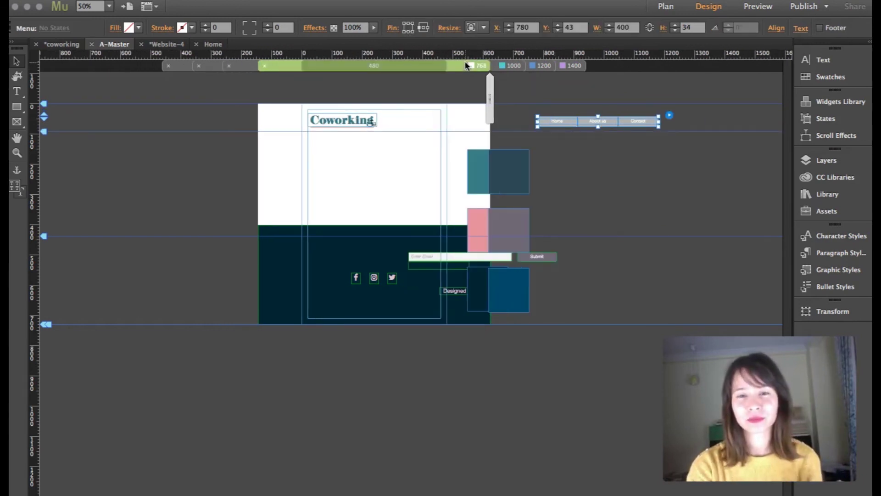
pyautogui.moveTo(457, 291); pyautogui.dragTo(354, 298)
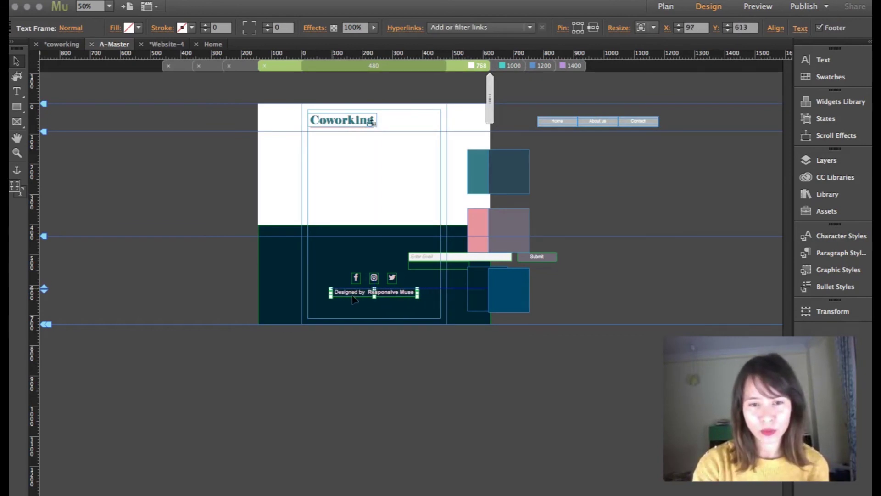
pyautogui.moveTo(448, 261); pyautogui.dragTo(376, 258)
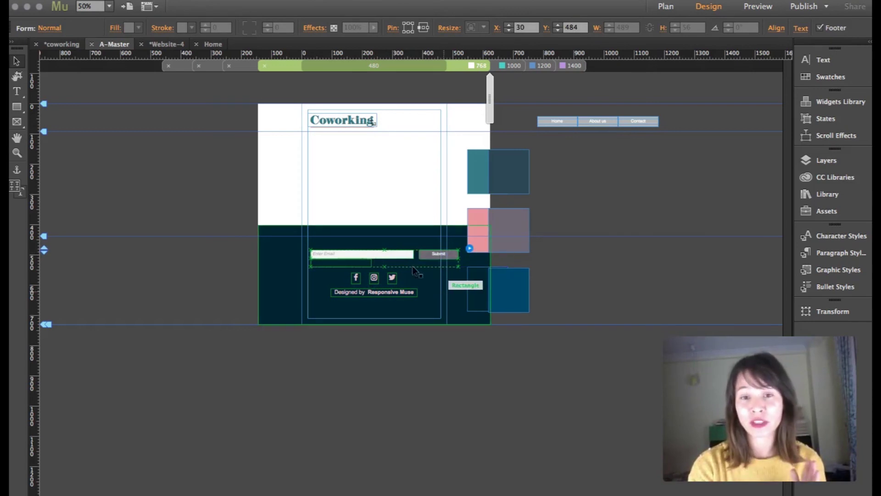
# - Narrow the form's email field and move the Submit button beside it so both fit within the column margins
pyautogui.click(395, 254)
pyautogui.click(397, 257)
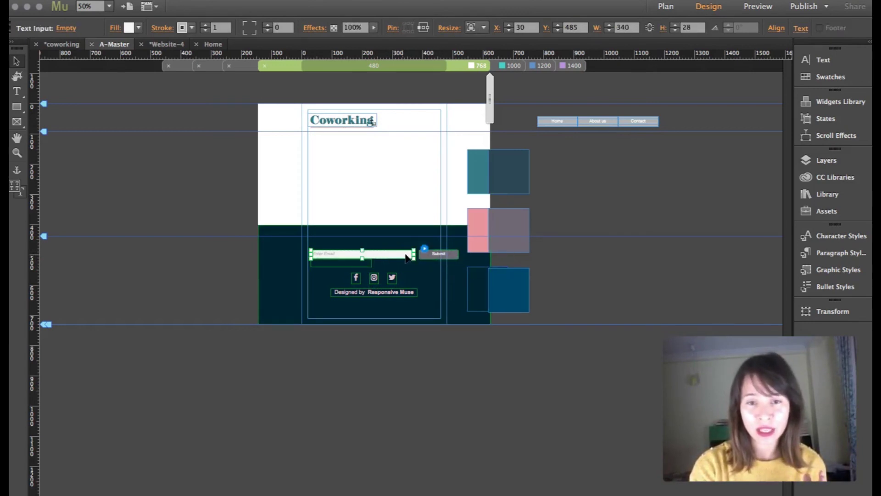
pyautogui.moveTo(411, 255); pyautogui.dragTo(369, 258)
pyautogui.moveTo(432, 257); pyautogui.dragTo(407, 258)
# - Select the email form's parts together and nudge them right and down to about X 38, Y 489
pyautogui.keyDown('shift'); pyautogui.click(366, 255); pyautogui.keyUp('shift')
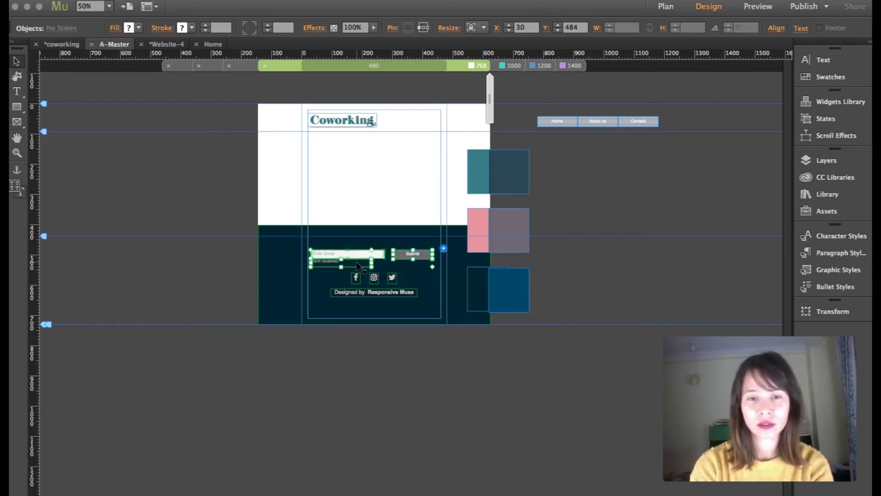
pyautogui.press('Right')
pyautogui.press('Right')
pyautogui.press('Right')
pyautogui.press('Right')
pyautogui.press('Right')
pyautogui.press('Right')
pyautogui.press('Right')
pyautogui.press('Right')
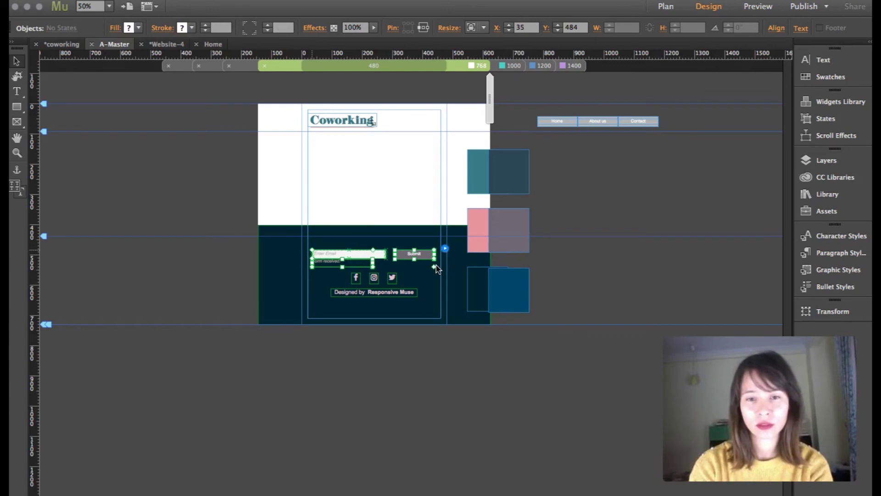
pyautogui.press('Down')
pyautogui.press('Down')
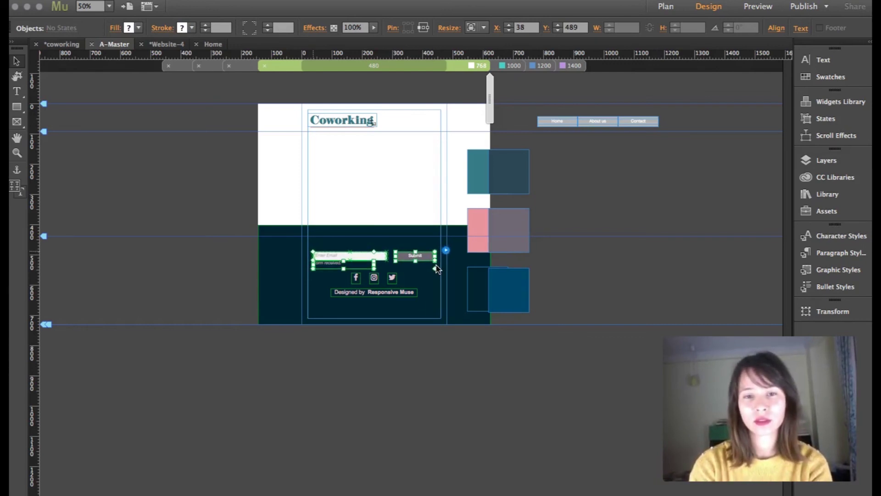
pyautogui.click(580, 219)
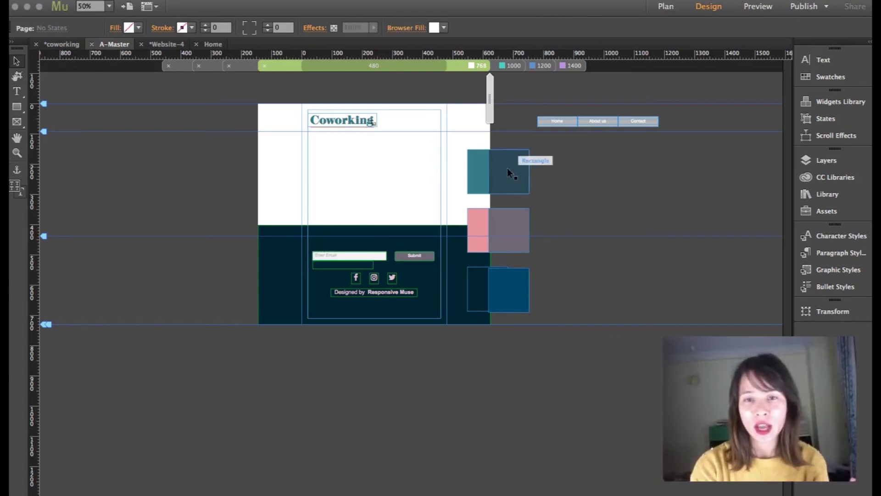
# - Move the six colour swatches off the 768 page to its right, arranged in two columns below the menu
pyautogui.moveTo(507, 167); pyautogui.dragTo(646, 170)
pyautogui.click(503, 170)
pyautogui.moveTo(579, 172); pyautogui.dragTo(620, 172)
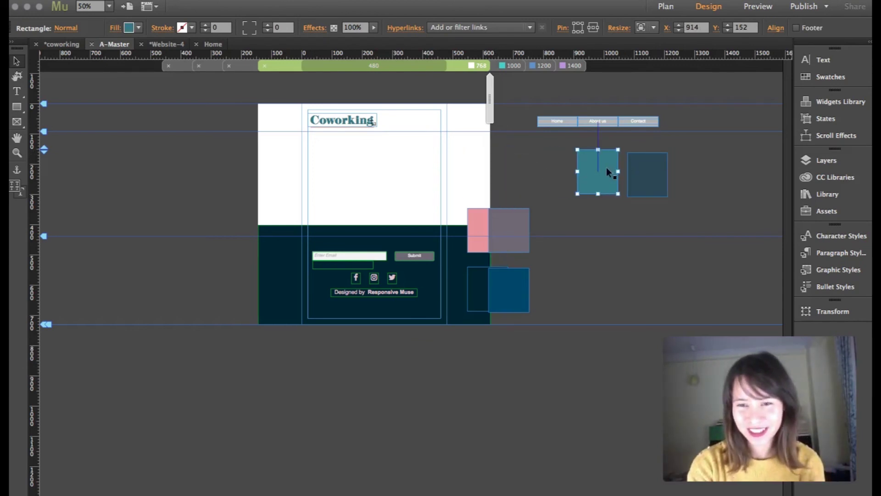
pyautogui.moveTo(515, 229); pyautogui.dragTo(590, 230)
pyautogui.moveTo(513, 278); pyautogui.dragTo(654, 284)
pyautogui.moveTo(487, 281); pyautogui.dragTo(596, 284)
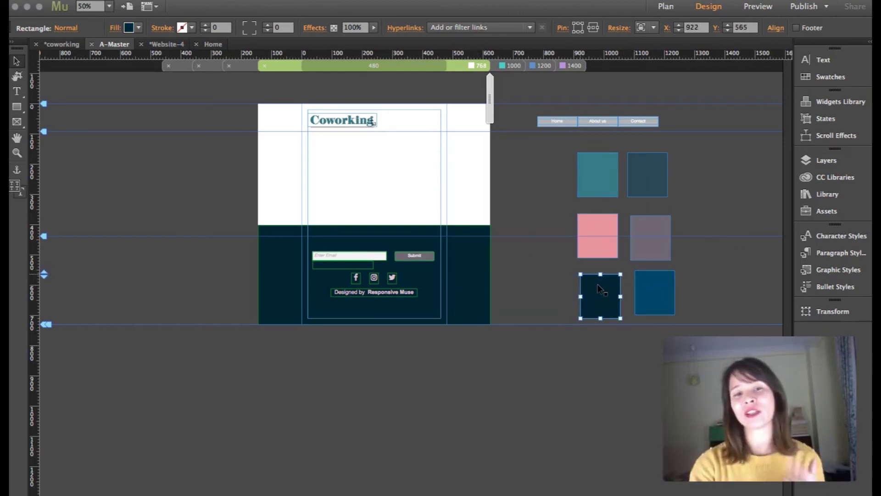
# - At the 1000 breakpoint, move all six colour swatches together off the page to about X 1144, and return to the 1400 breakpoint
pyautogui.click(510, 66)
pyautogui.click(632, 268)
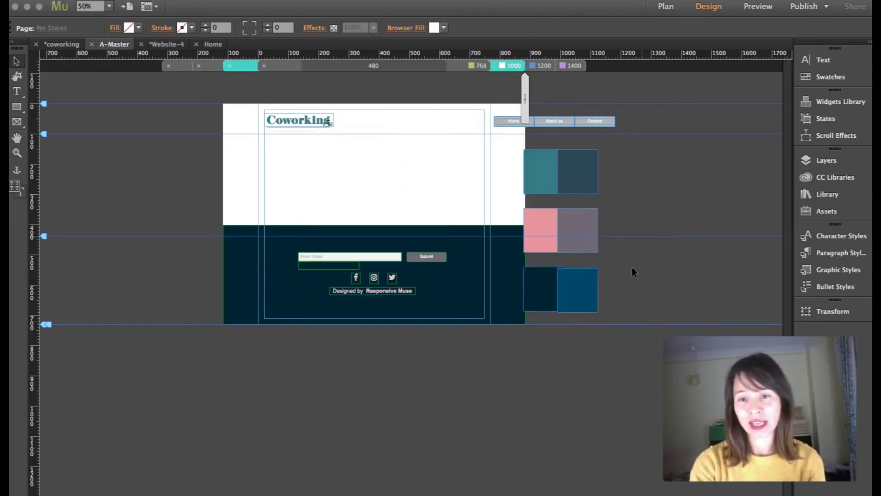
pyautogui.click(568, 224)
pyautogui.moveTo(538, 162); pyautogui.dragTo(621, 170)
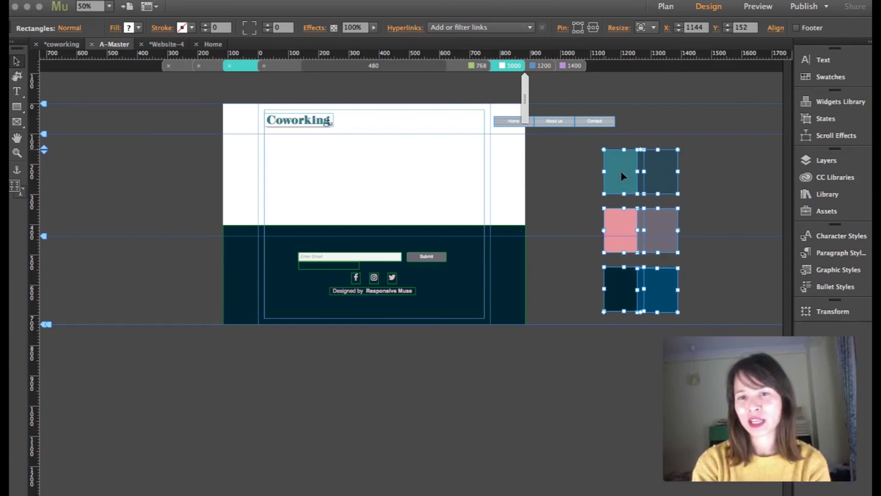
pyautogui.click(544, 68)
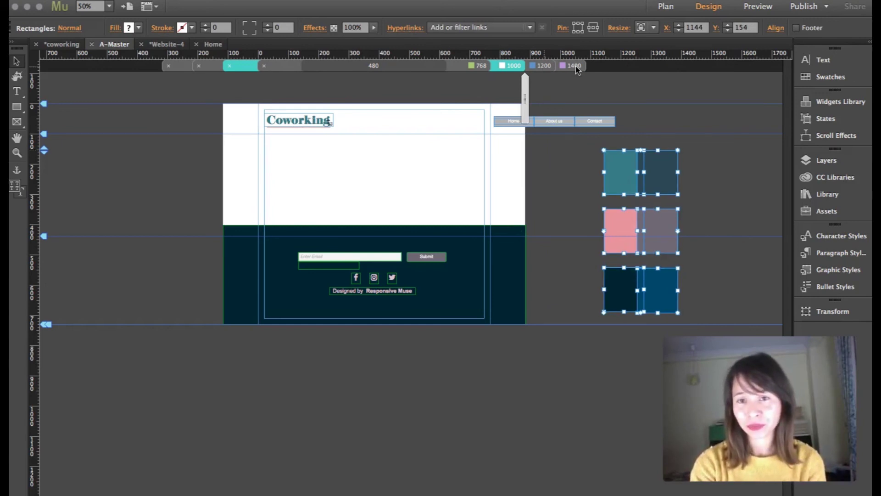
pyautogui.click(574, 66)
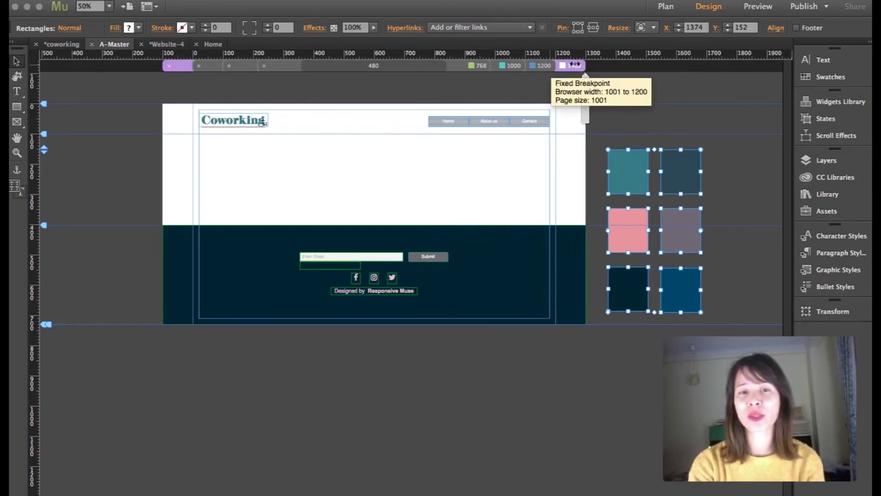